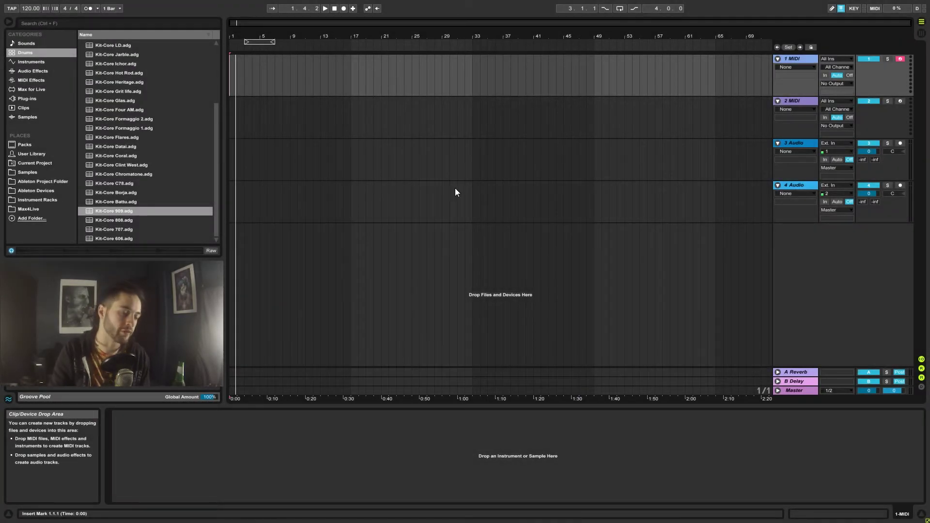
Step: Find the empty Drum Rack preset in the browser's Drums category
drag(217, 134, 226, 47)
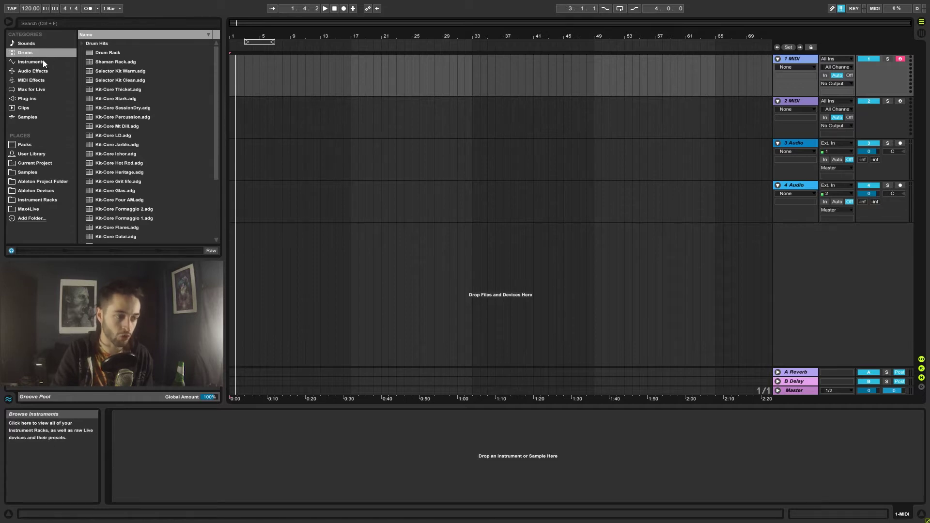
click(81, 43)
click(82, 43)
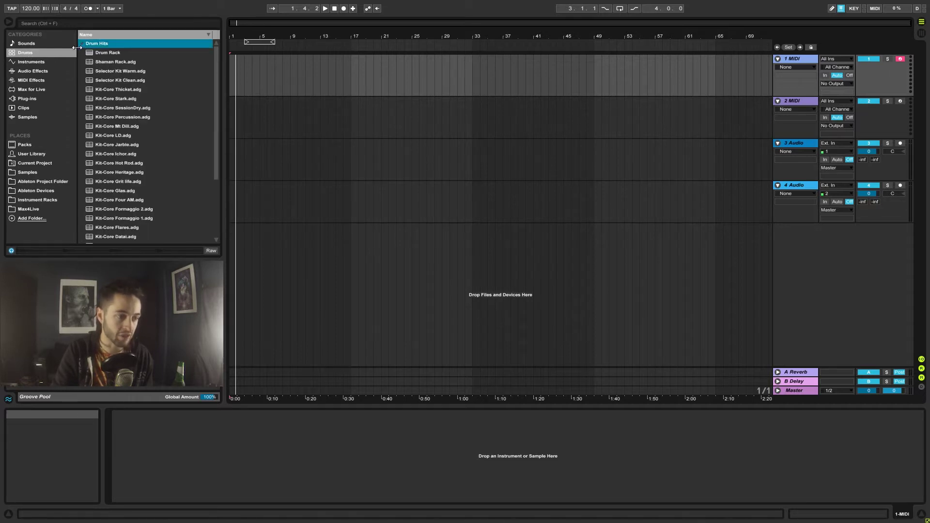
click(23, 53)
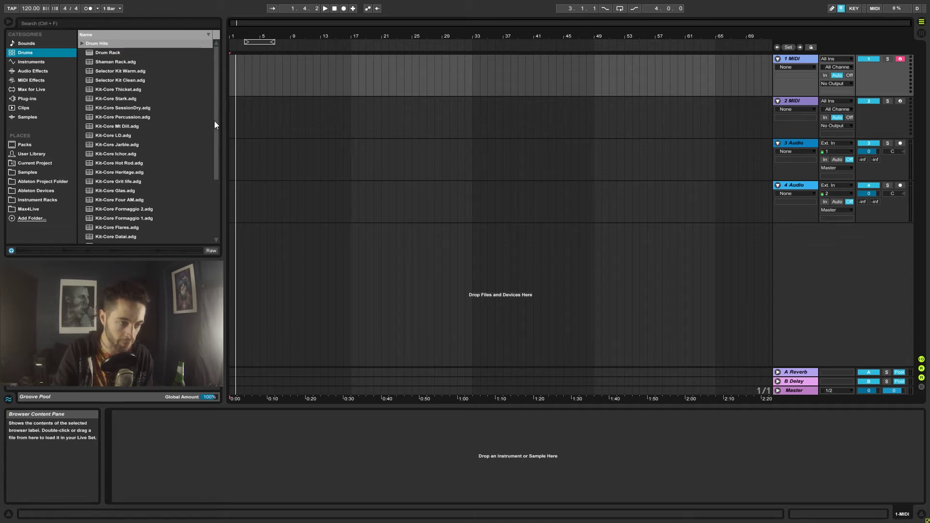
drag(214, 121, 213, 186)
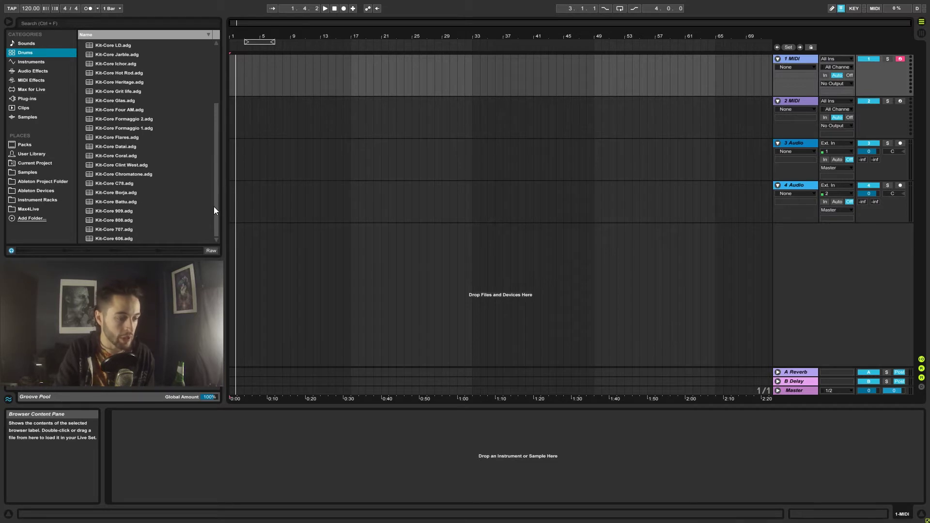
drag(214, 206, 83, 61)
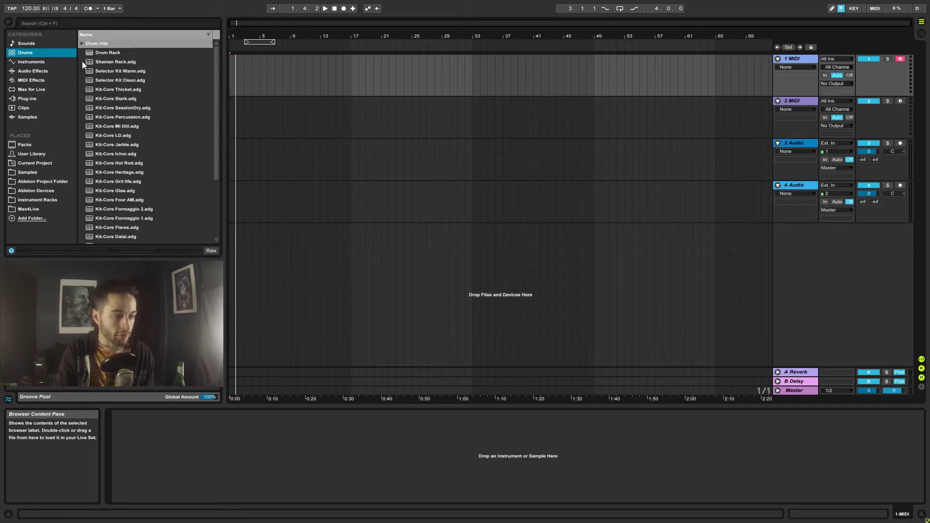
click(91, 53)
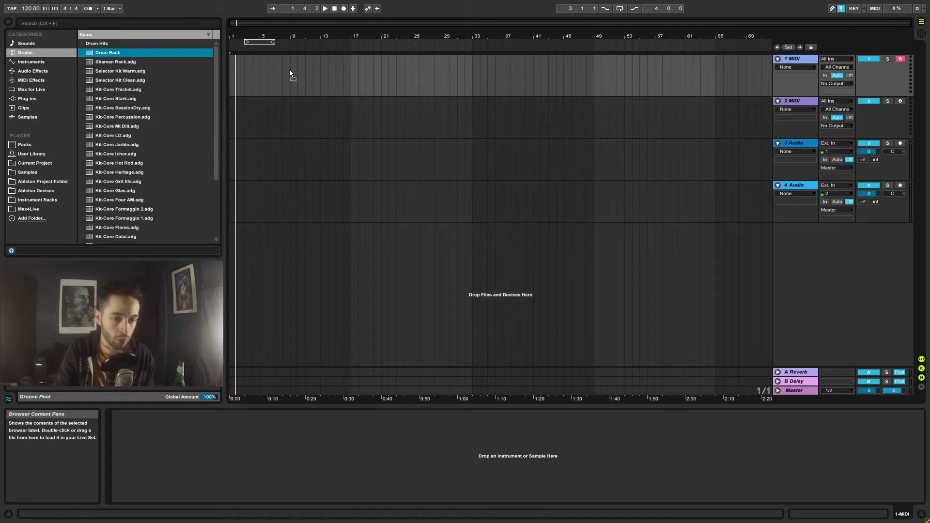
Step: Place the empty Drum Rack on track 1, focus its C1 pad, and select Kit-Core 909
drag(291, 73, 290, 74)
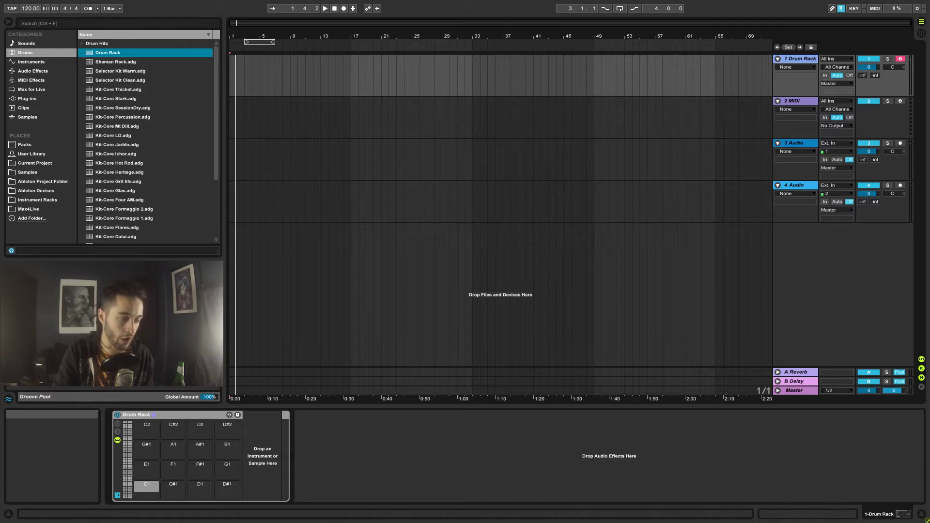
click(147, 487)
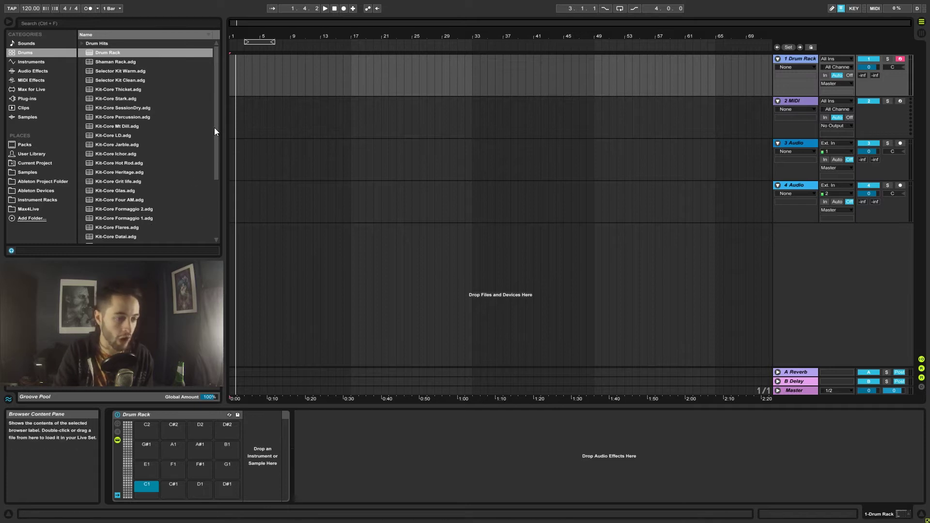
drag(217, 126, 212, 201)
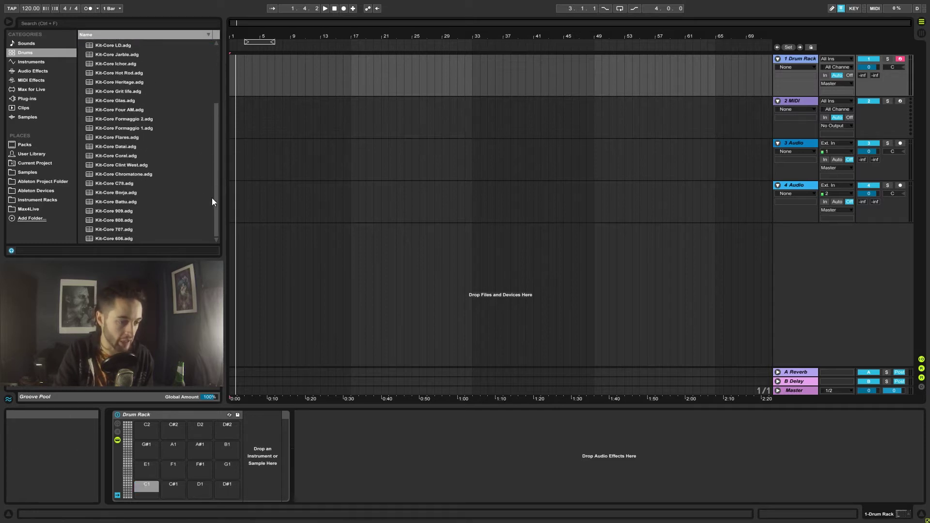
click(103, 211)
Step: Load the Kit-Core 909 kit onto track 2 and audition its Kick 909 pad
drag(104, 211, 807, 102)
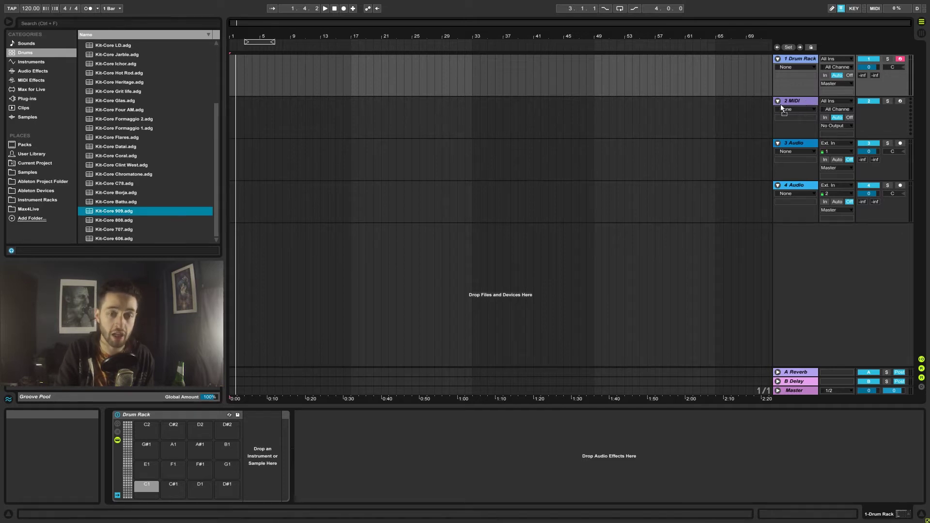
drag(389, 113, 358, 114)
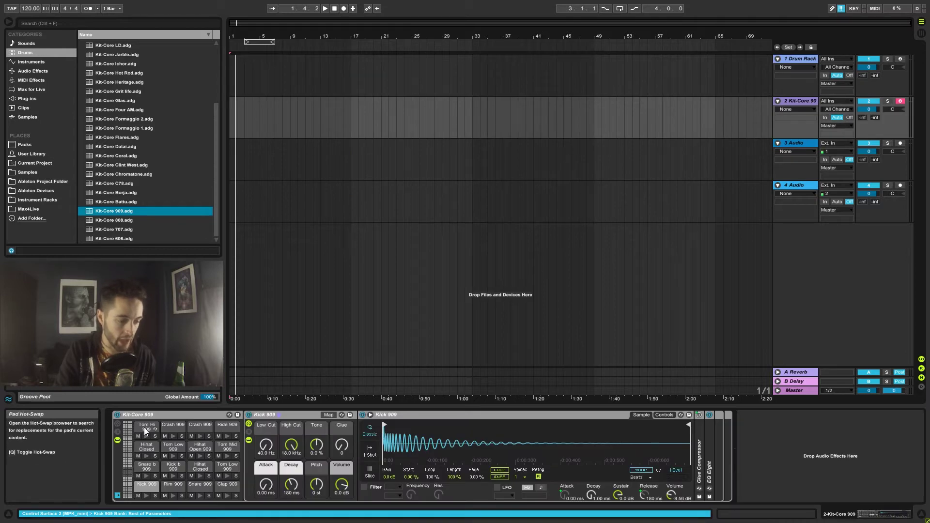
click(173, 496)
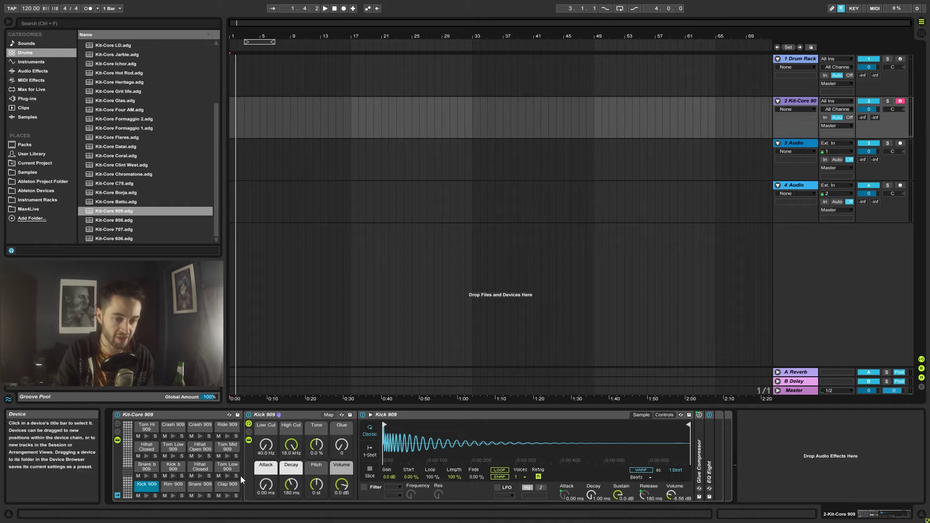
Step: Compare track 1's empty Drum Rack with track 2's Kit-Core 909 rack
click(798, 58)
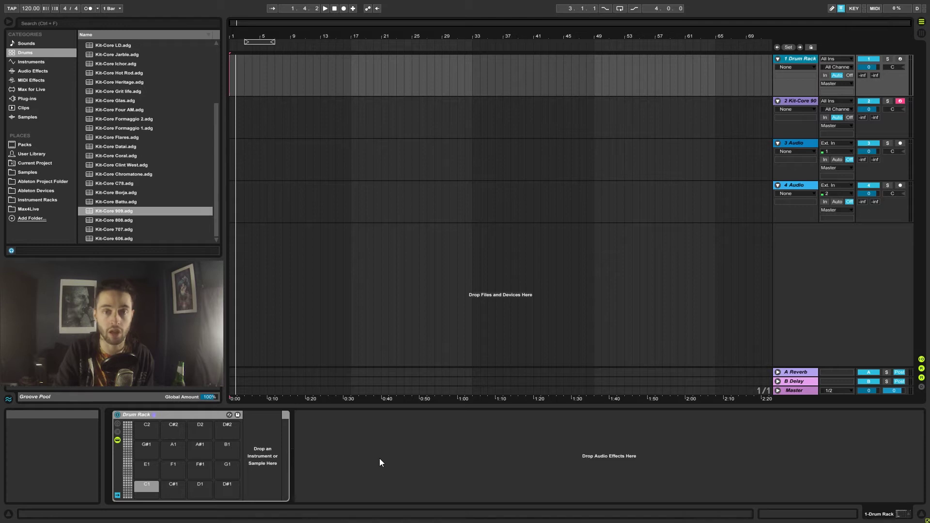
click(800, 101)
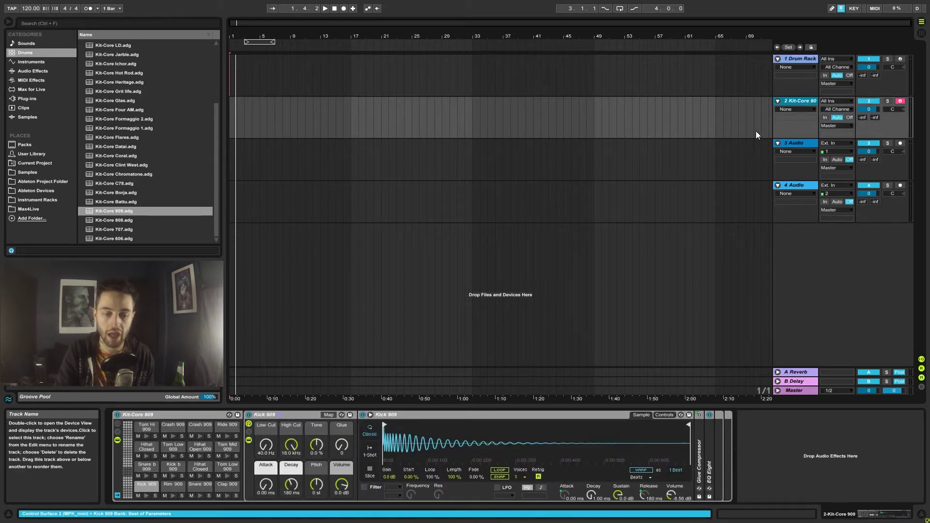
click(247, 376)
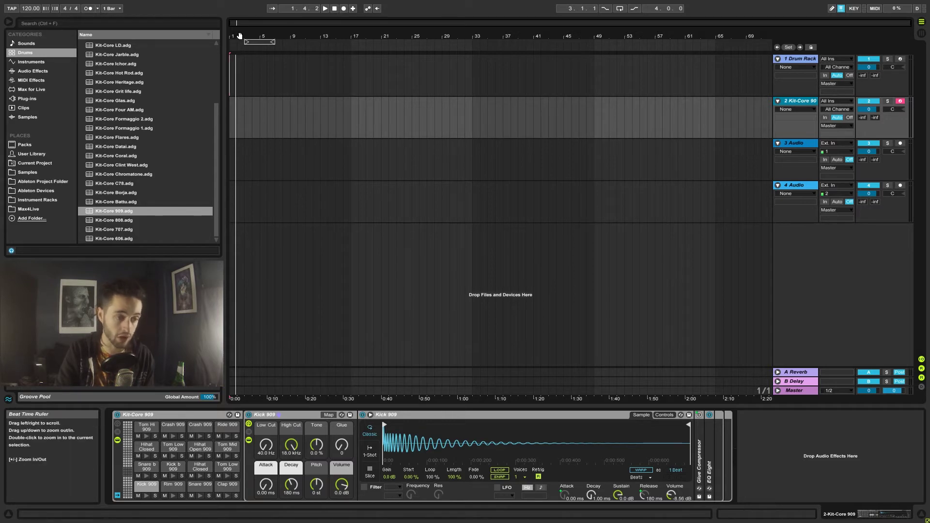
Step: Insert an empty one-bar MIDI clip at the start of track 2 and open it for editing
drag(239, 35, 239, 67)
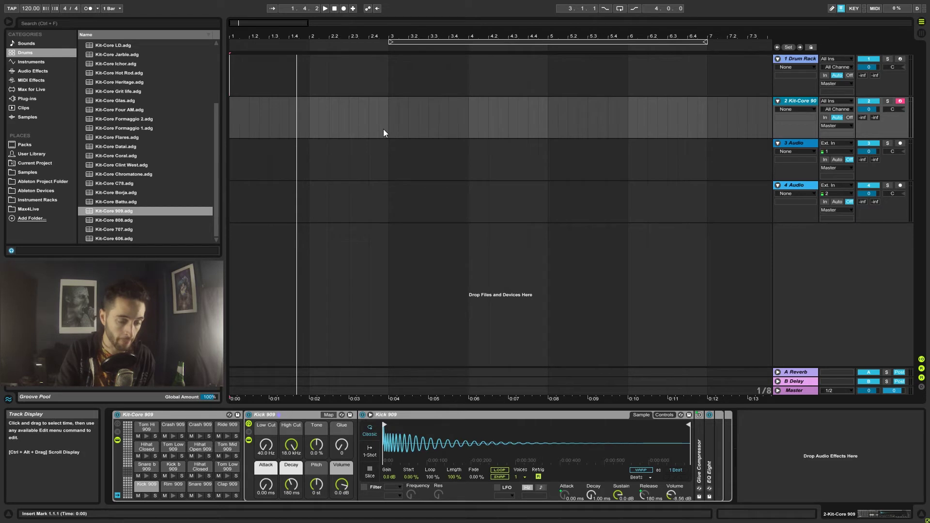
drag(309, 111, 245, 117)
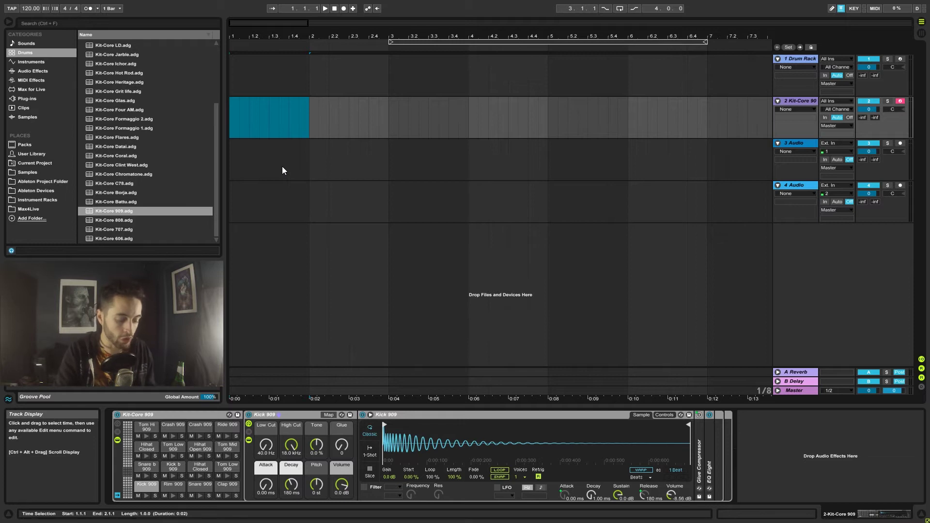
key(ctrl+shift+m)
click(257, 101)
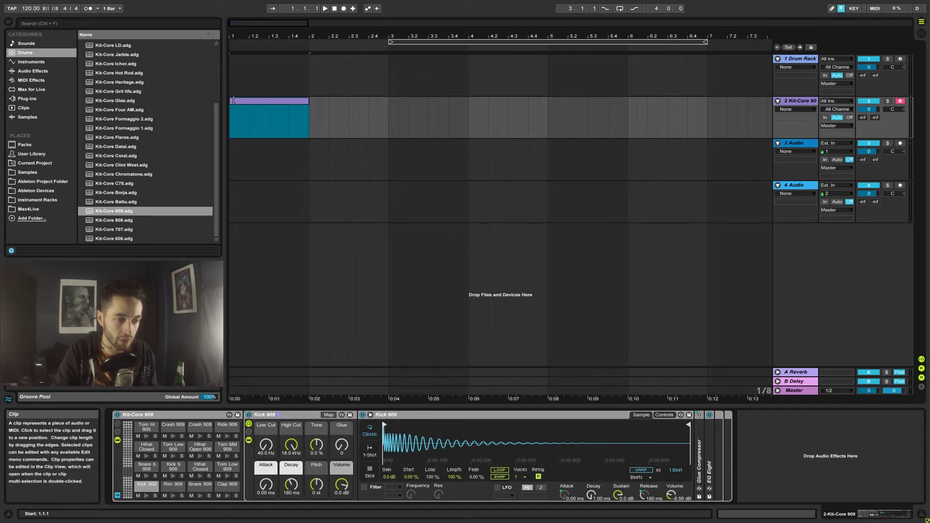
double_click(264, 102)
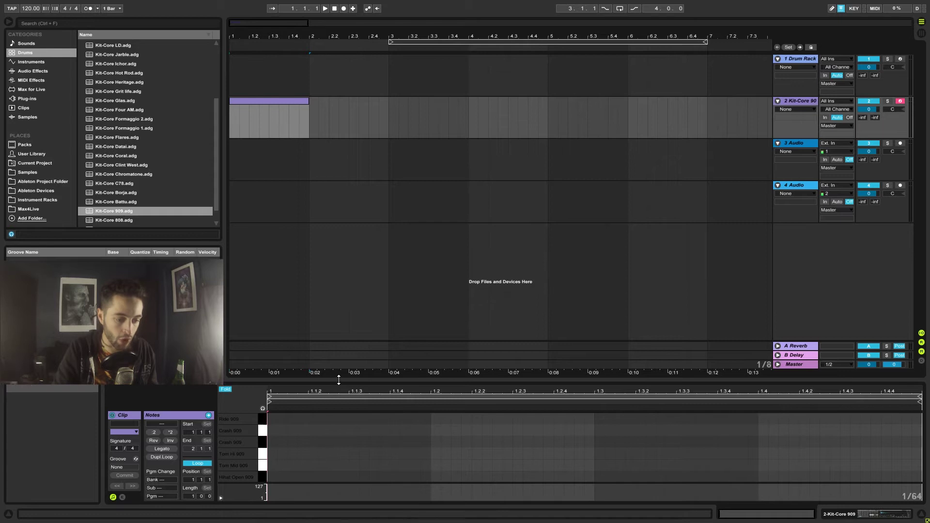
Step: Enlarge the note editor, enable note preview, and audition Ride, Kick b and Hihat Closed 909
drag(337, 382, 365, 261)
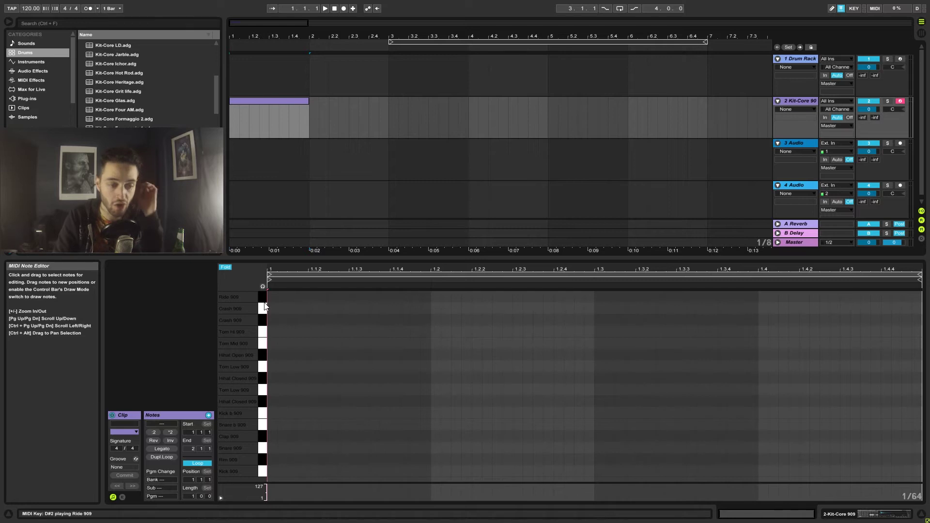
click(262, 286)
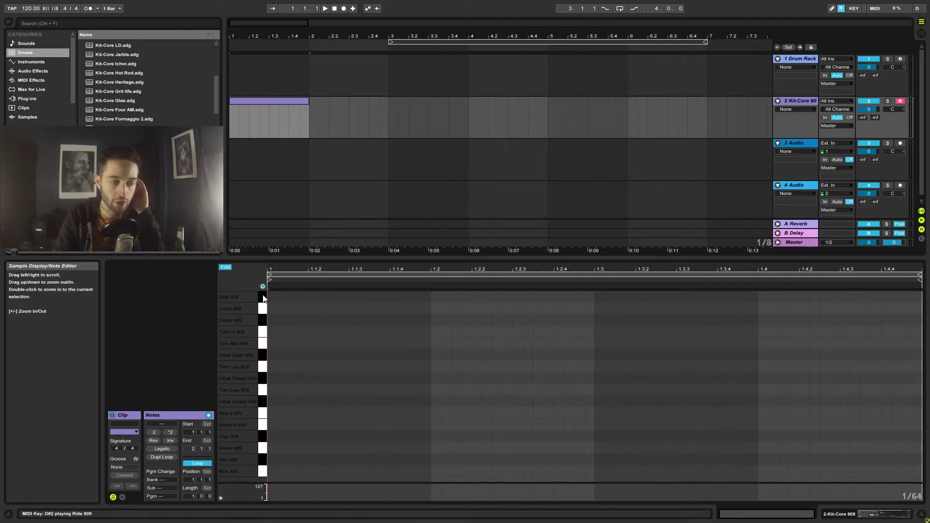
click(262, 301)
click(261, 349)
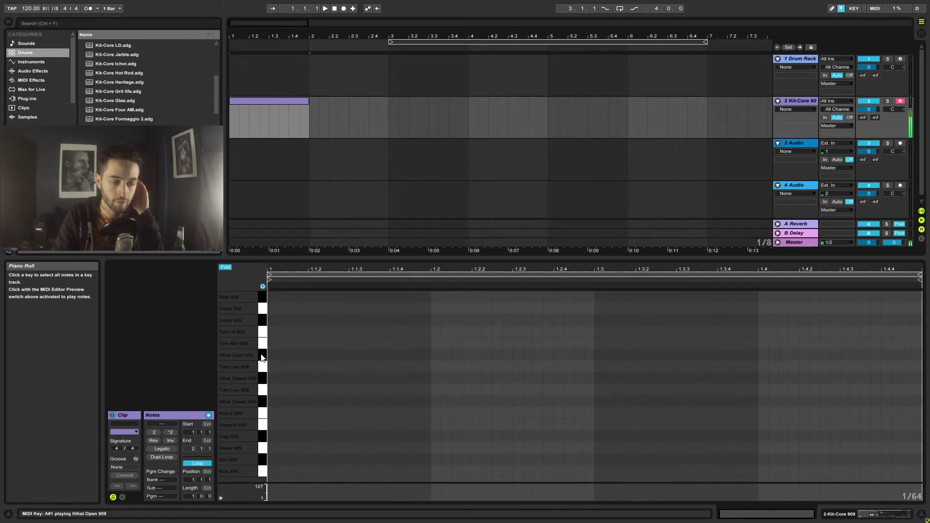
click(264, 286)
click(263, 416)
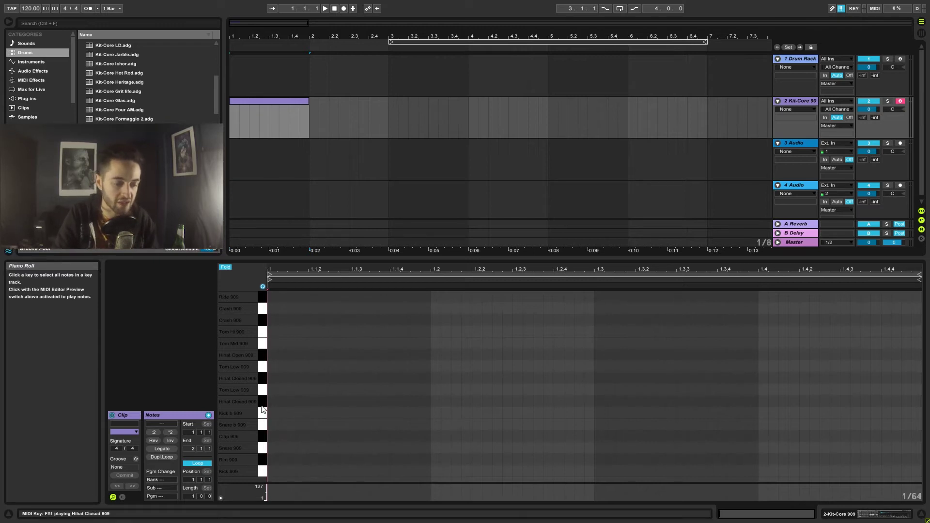
click(264, 403)
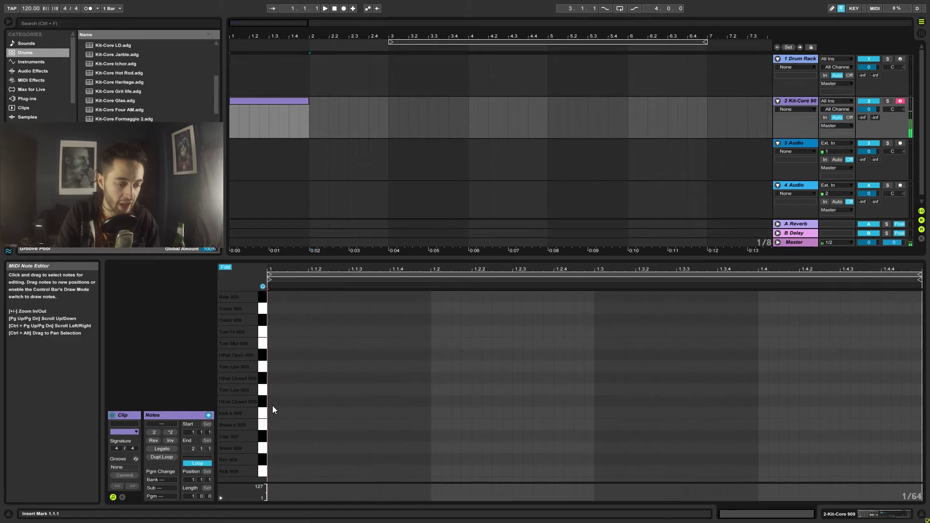
Step: Set the clip's note grid to 1/16
click(272, 405)
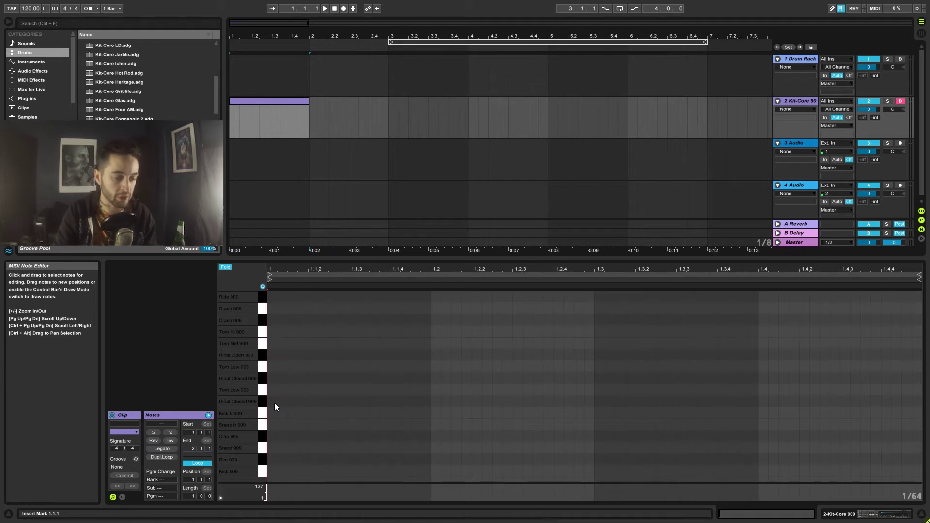
right_click(333, 402)
click(408, 371)
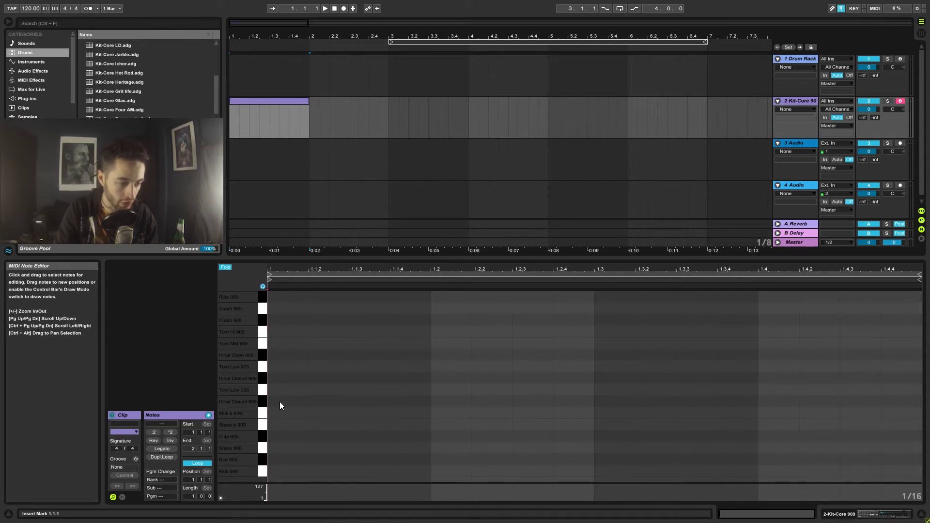
Step: Draw closed, closed, open, closed 909 hi-hats on the first four sixteenths
click(259, 404)
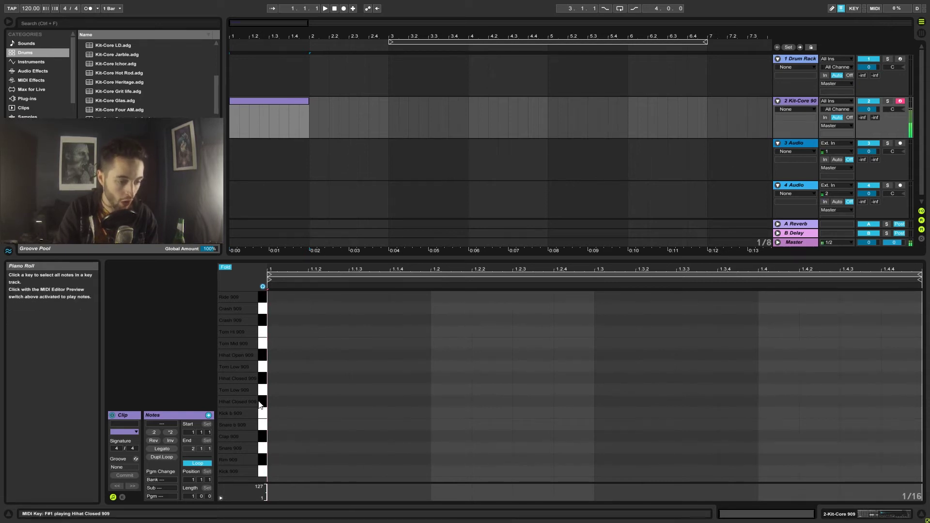
double_click(293, 402)
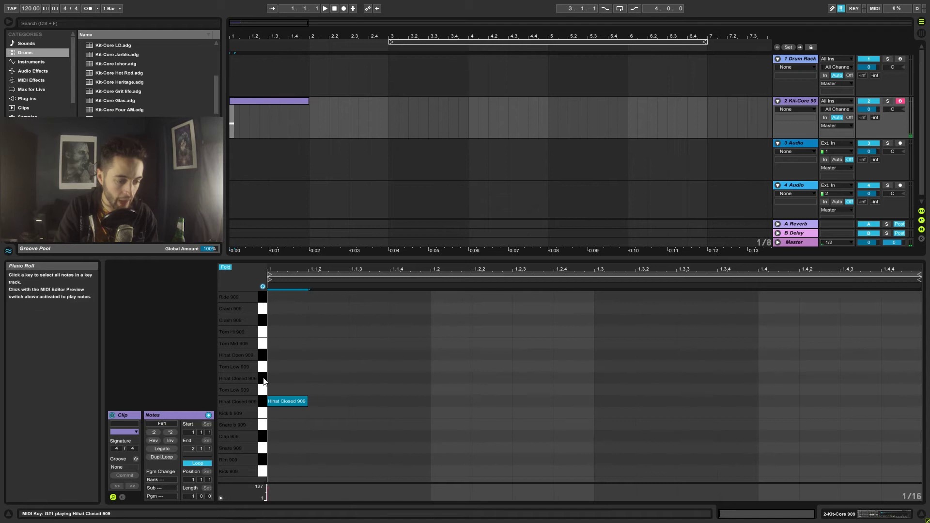
click(334, 386)
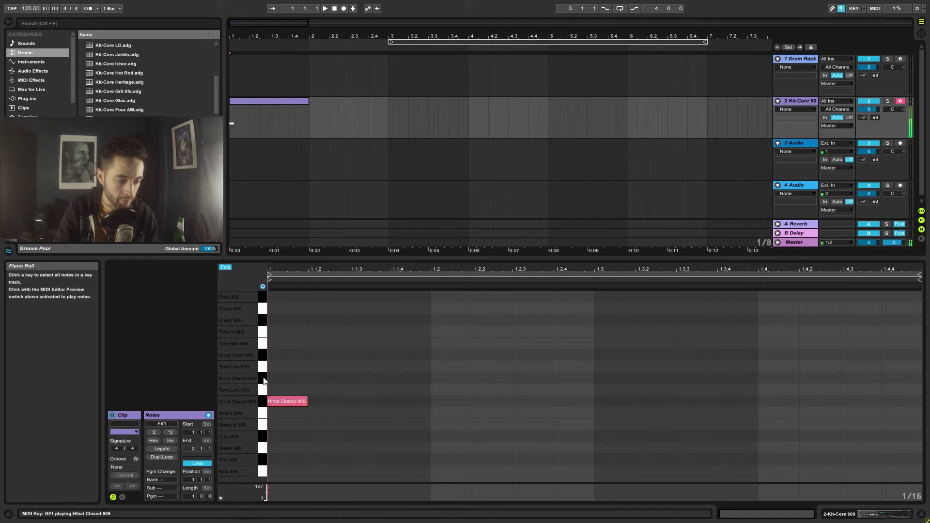
double_click(338, 381)
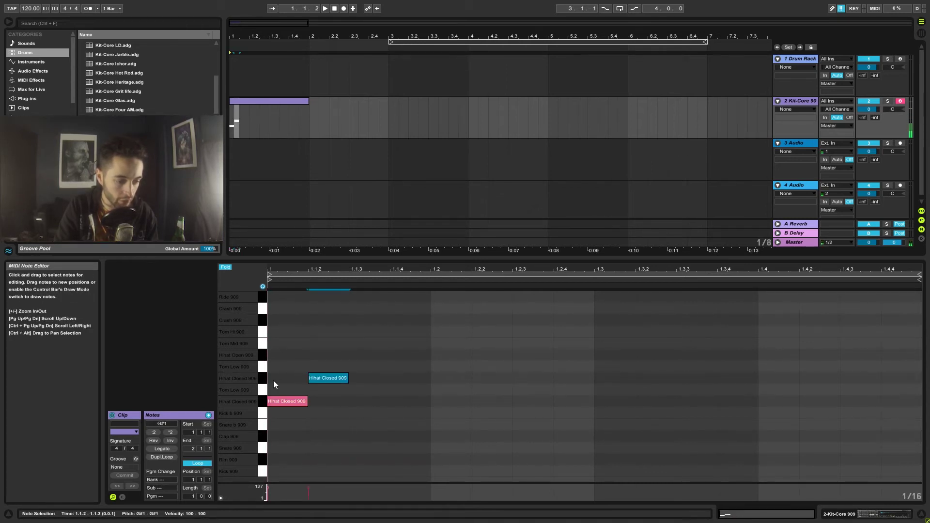
double_click(371, 355)
double_click(417, 403)
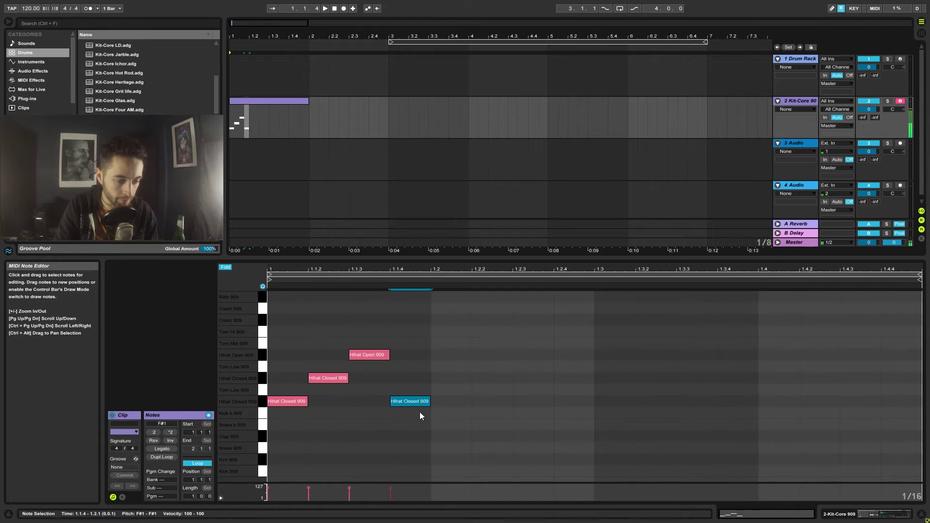
drag(425, 425, 273, 347)
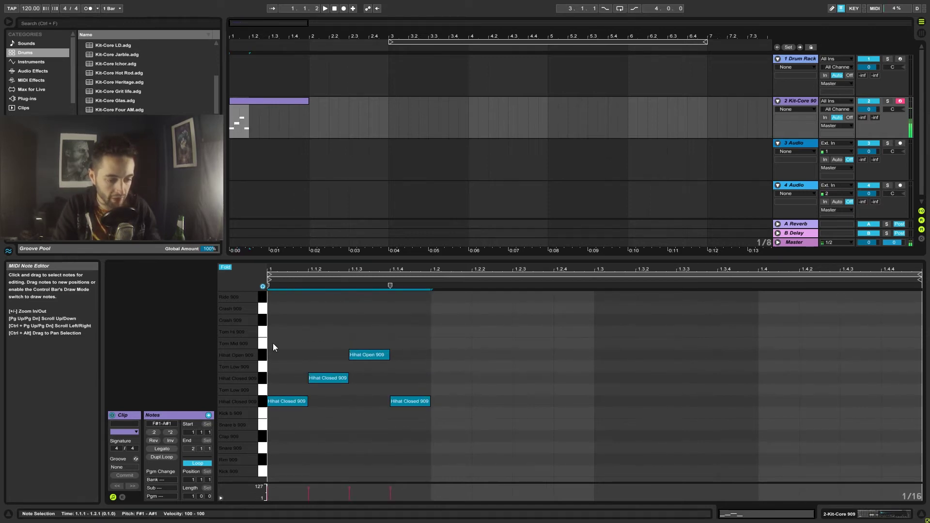
click(350, 399)
Step: Set the song tempo to 140 BPM
right_click(517, 409)
click(482, 437)
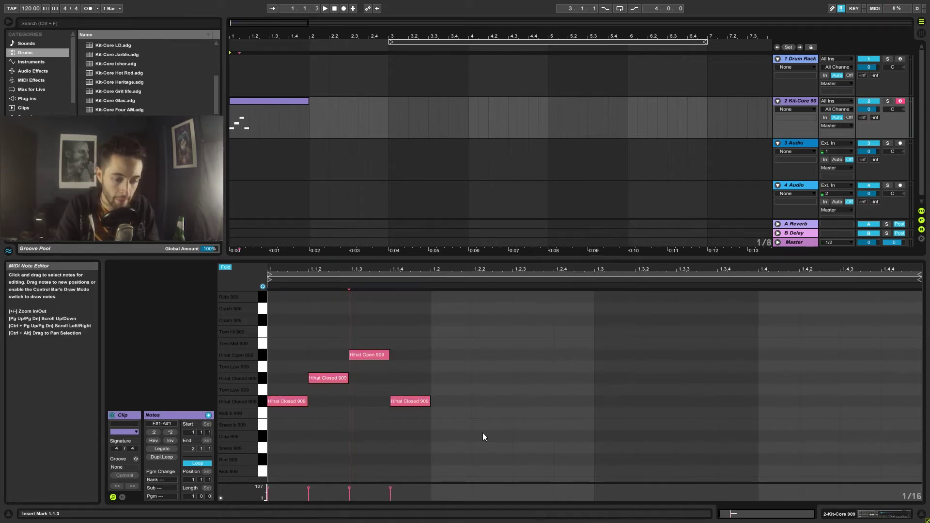
click(483, 436)
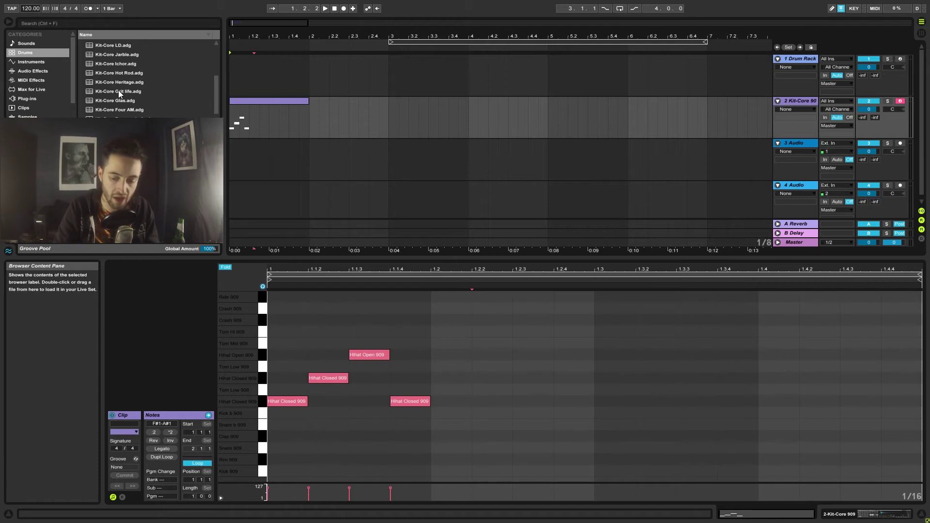
text(14)
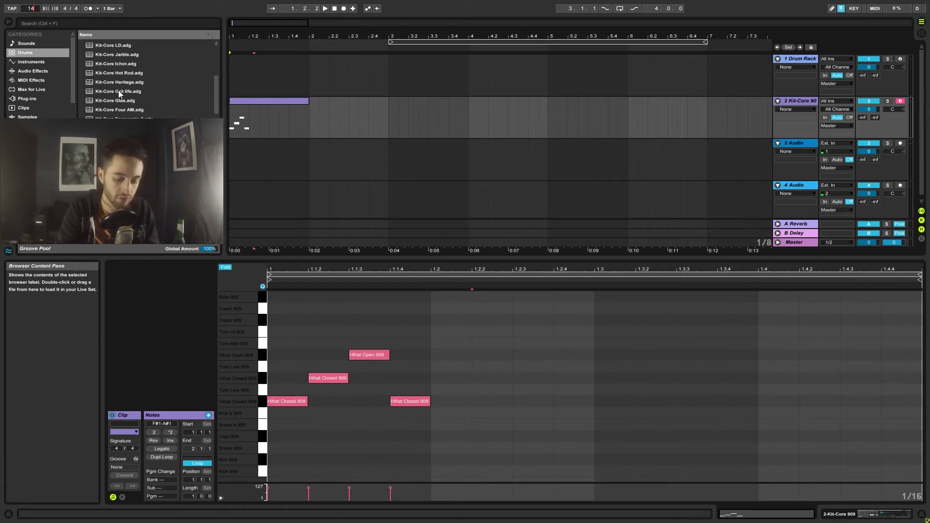
text(0)
key(Return)
Step: Add a Snare 909 on beat 2 plus closed, open, closed hi-hats at 1.2.2–1.2.4
click(398, 402)
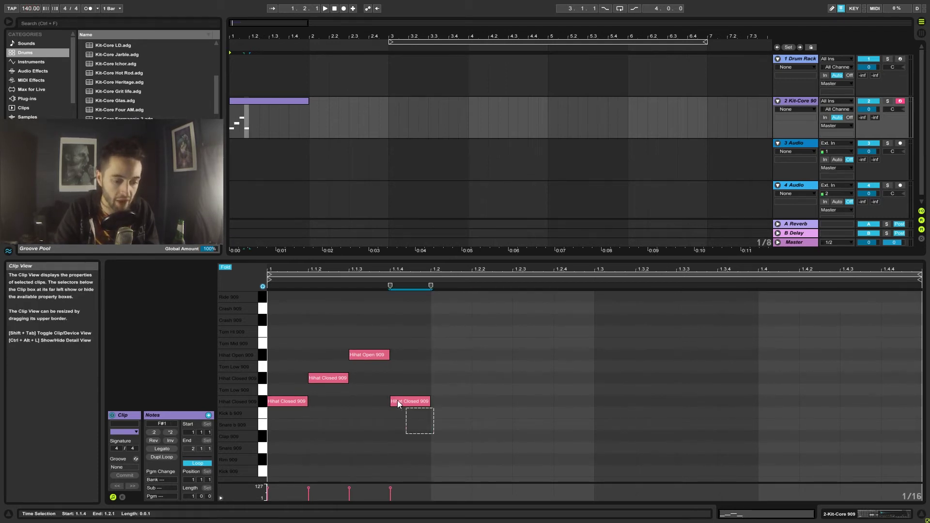
drag(398, 405, 277, 326)
click(469, 401)
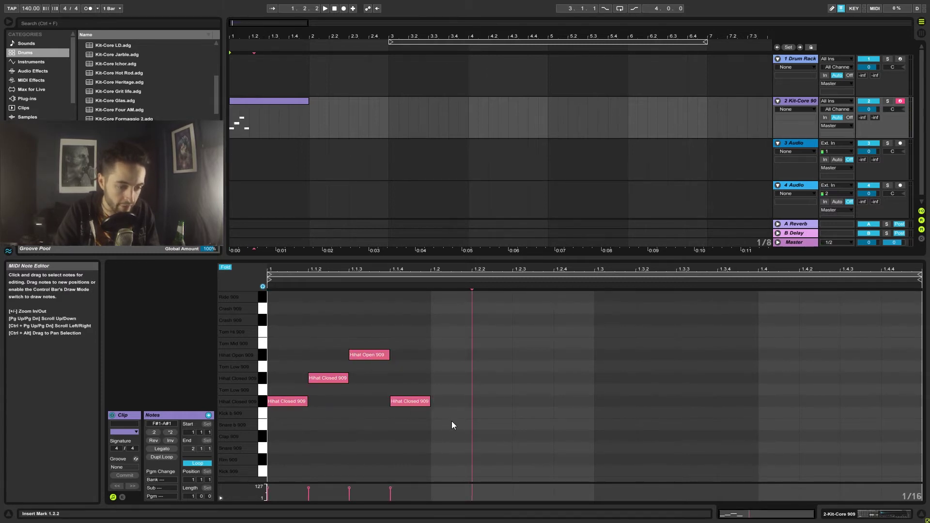
double_click(447, 447)
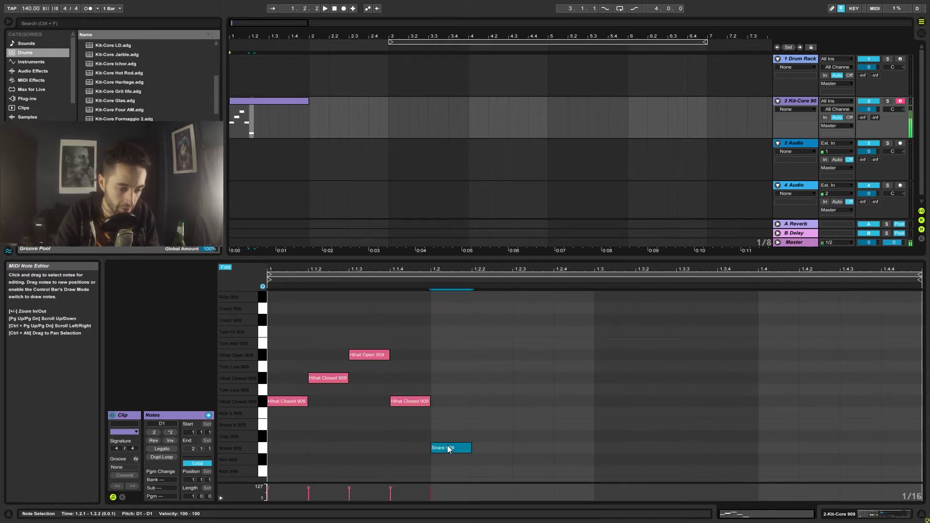
double_click(492, 379)
double_click(537, 355)
double_click(569, 401)
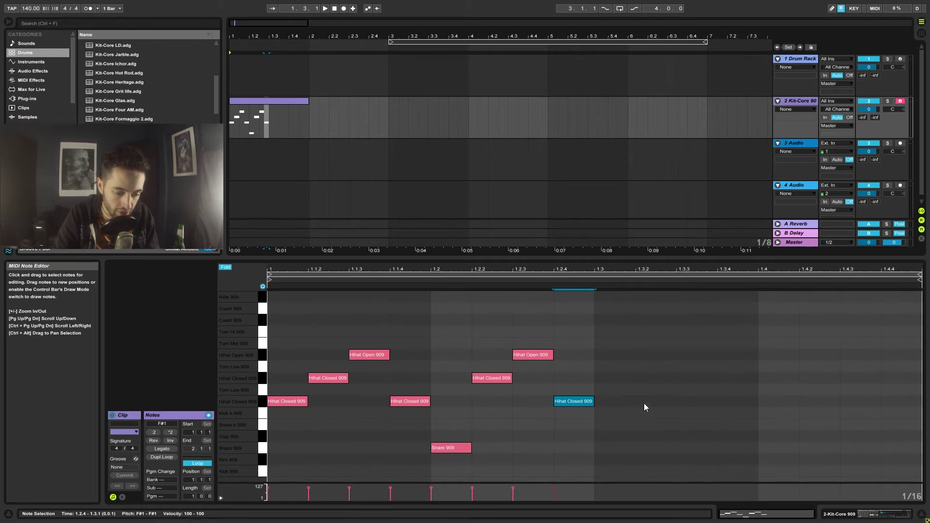
Step: Remove the 1.2.4 hi-hat and duplicate the seven-note pattern into the bar's second half
double_click(577, 401)
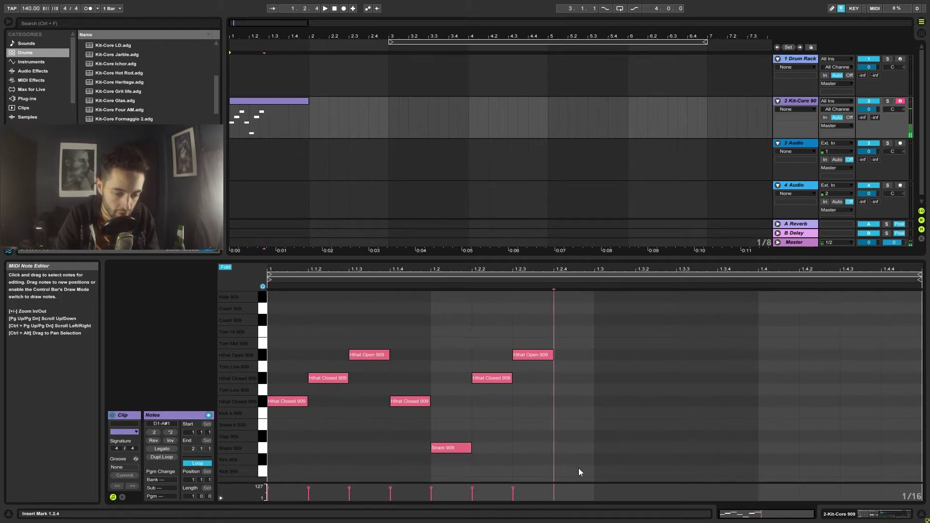
drag(592, 469, 280, 325)
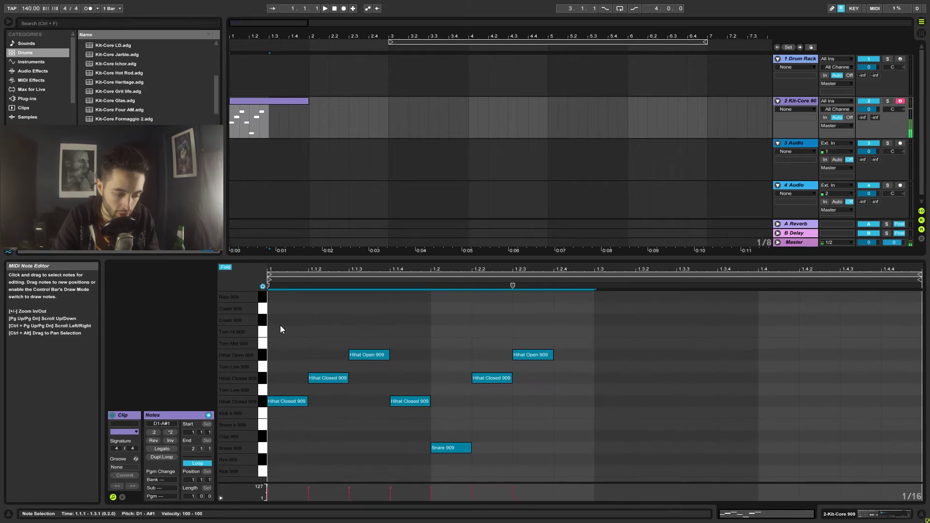
key(ctrl+d)
Step: Loop the clip's bar and start playback
right_click(242, 108)
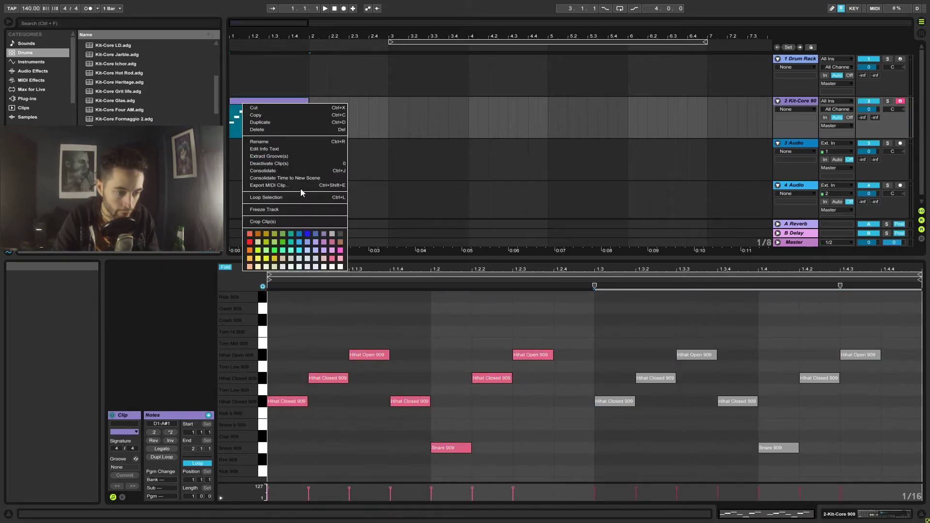
click(280, 197)
key(space)
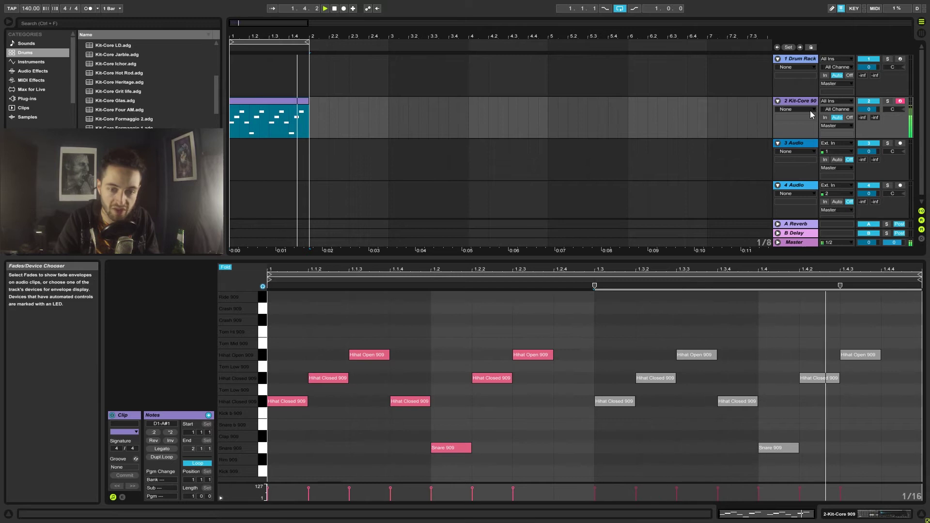
Step: Place FPDC Dust Kick G.wav from the Kick Drums folder at the start of track 3 Audio
click(56, 121)
scroll(57, 121, down, 2)
click(53, 117)
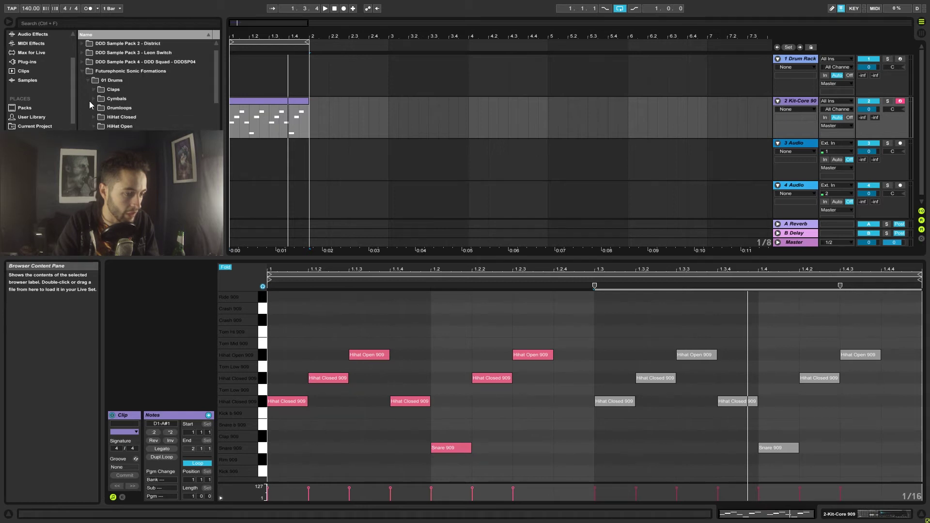
scroll(89, 101, down, 3)
click(119, 107)
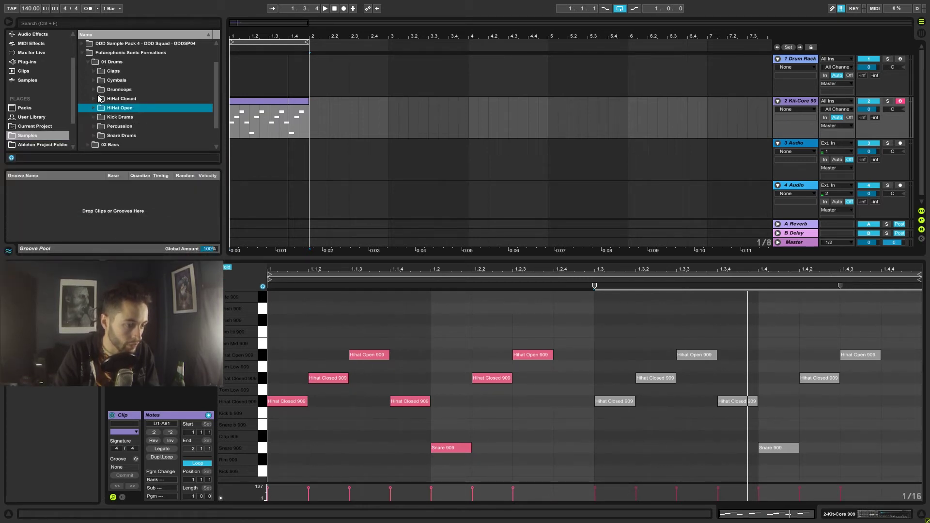
click(94, 116)
scroll(121, 111, down, 3)
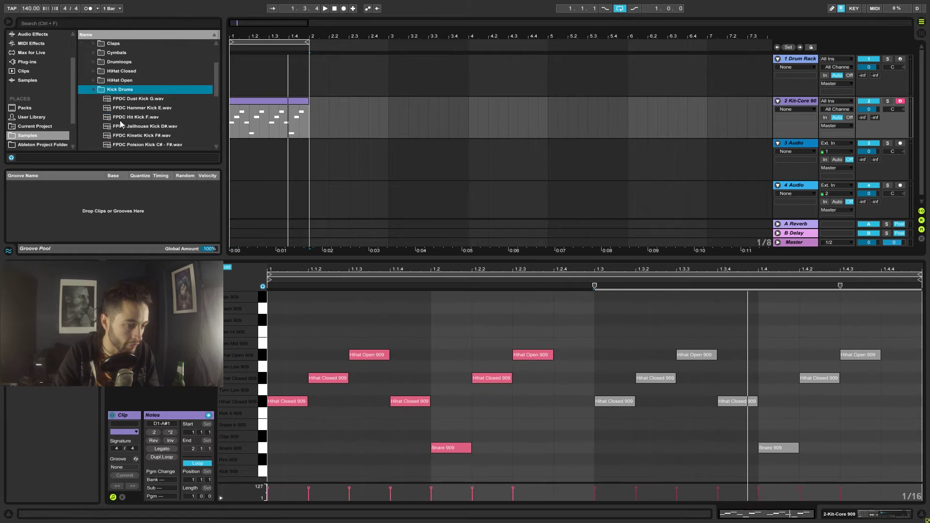
click(152, 100)
drag(135, 103, 245, 162)
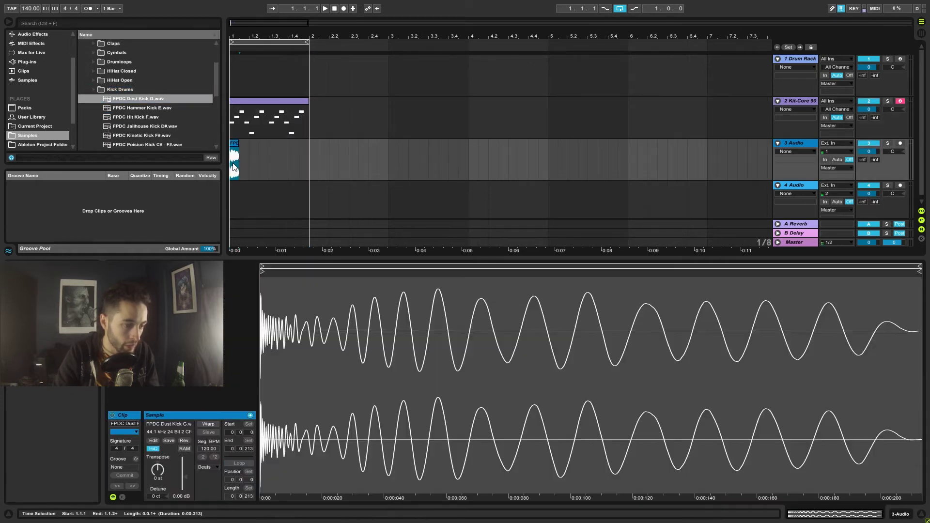
Step: Duplicate the kick clip so four Dust Kick G hits sit one per beat
click(244, 163)
click(236, 161)
key(ctrl+d)
key(ctrl+d)
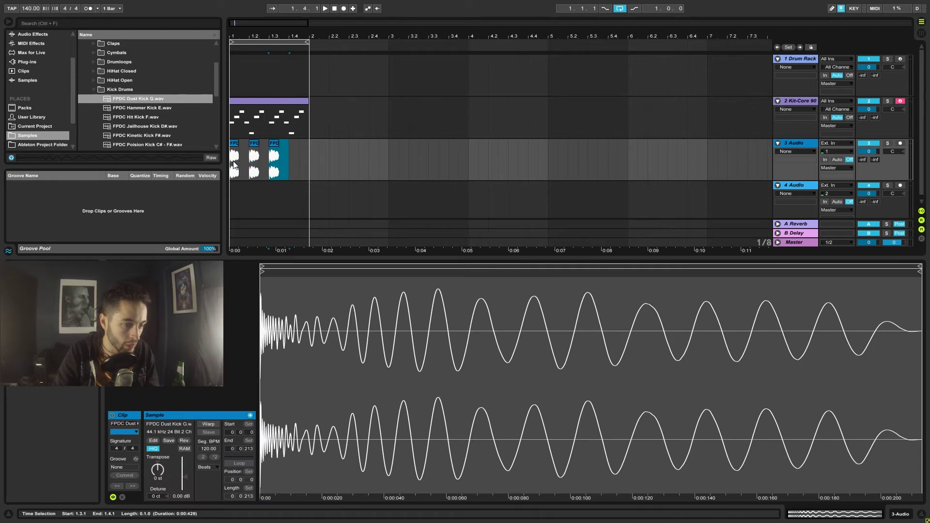
key(ctrl+d)
click(238, 157)
key(space)
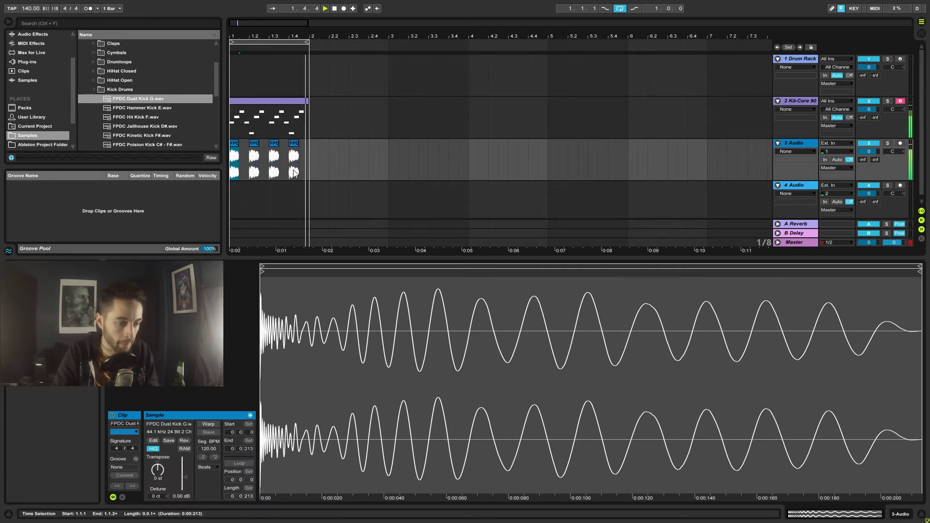
Step: Delete and restore the Kit-Core clip's 14 notes, then view its drum rack devices
click(292, 103)
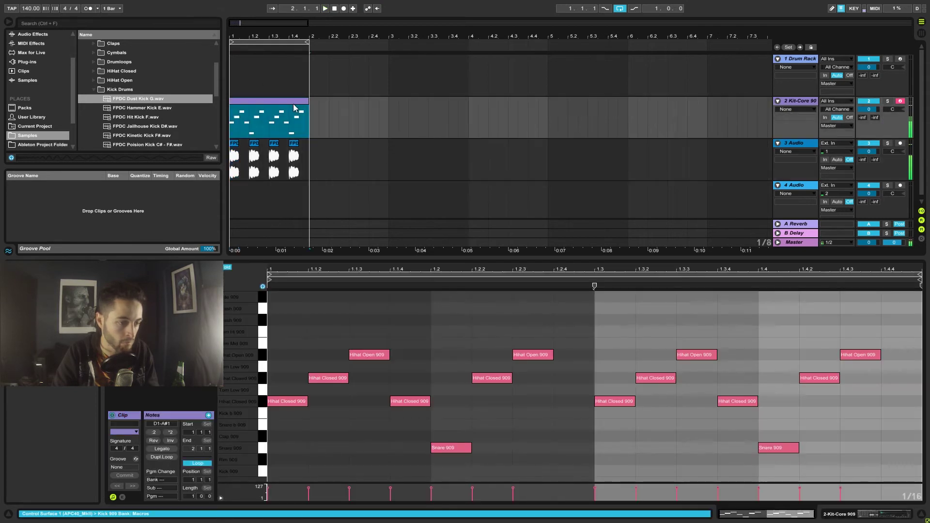
click(557, 379)
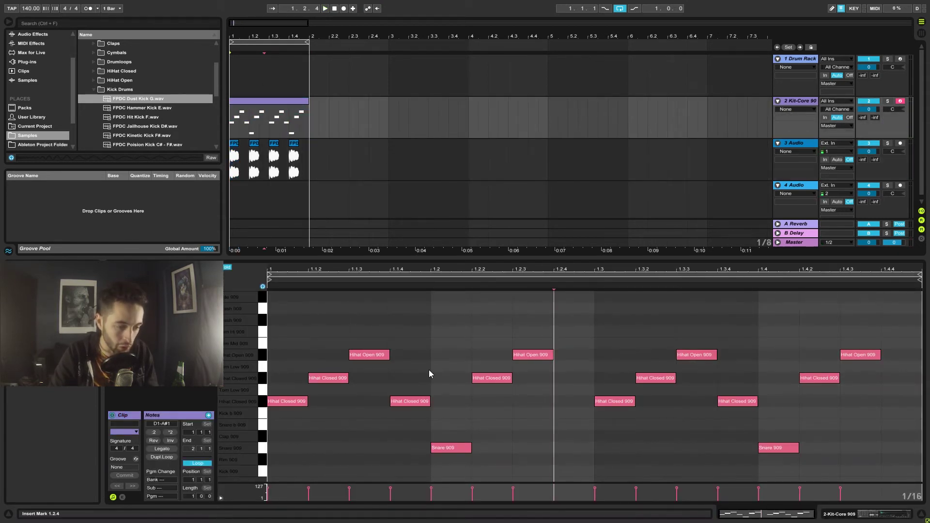
key(ctrl+a)
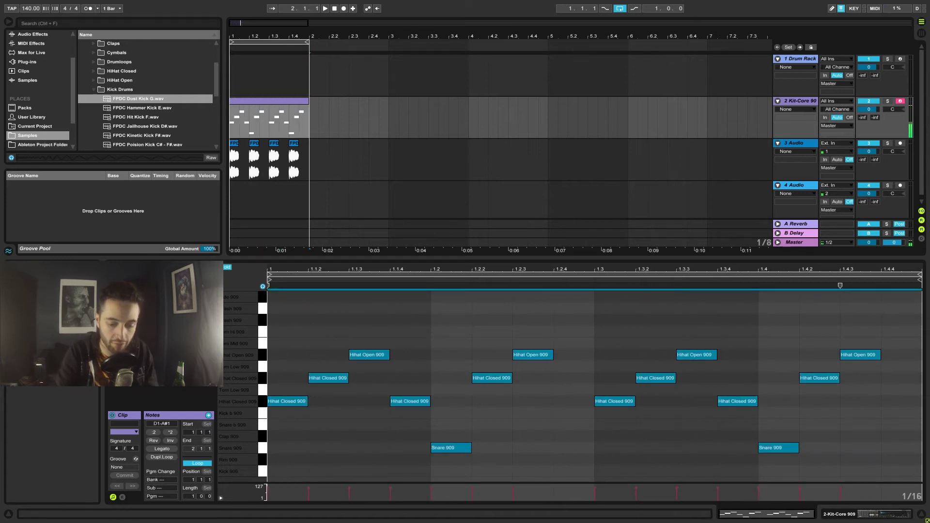
key(Delete)
key(ctrl+z)
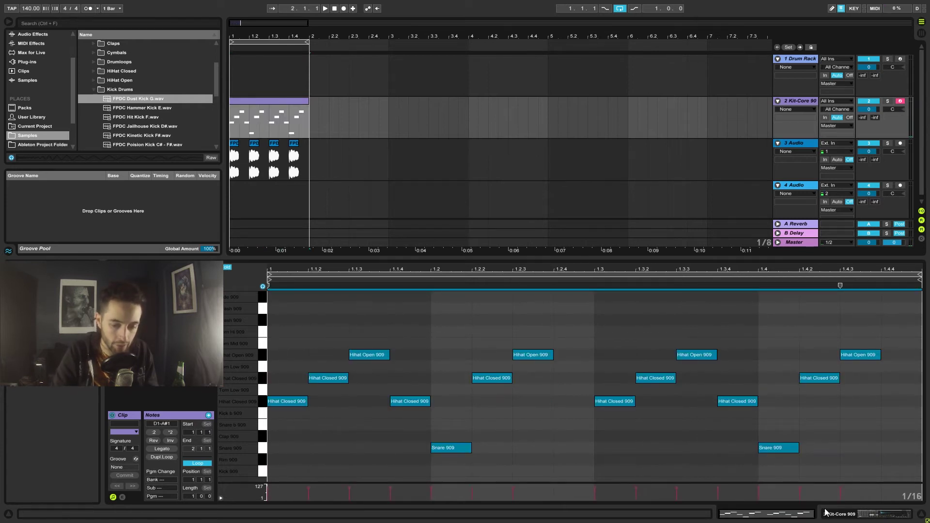
click(827, 517)
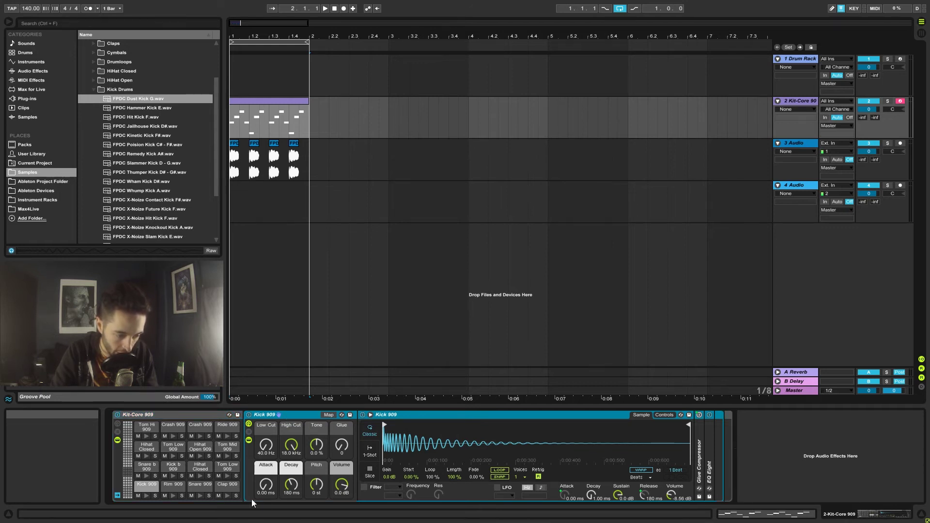
click(202, 466)
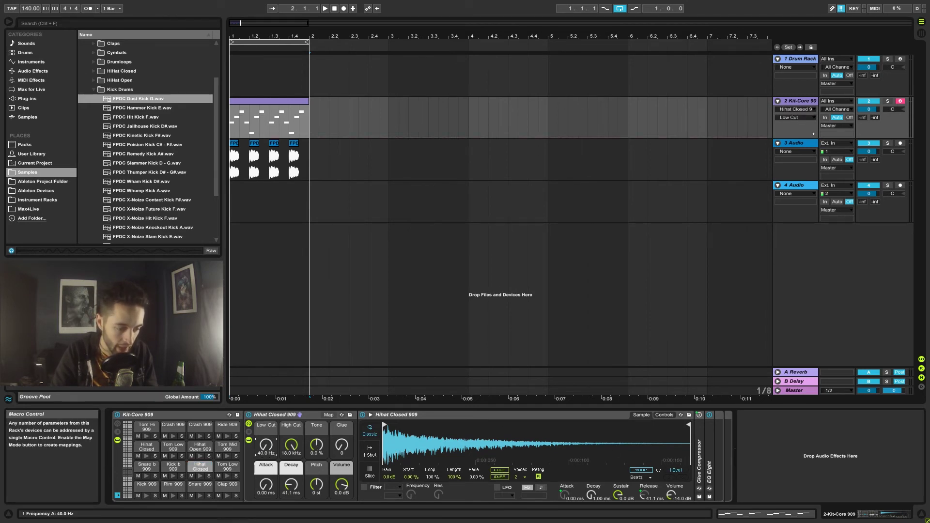
drag(266, 444, 266, 431)
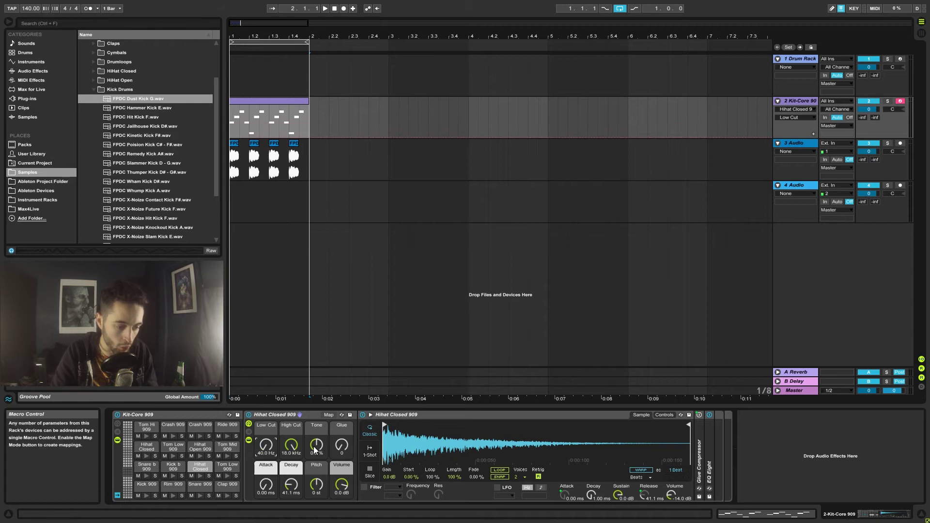
drag(267, 492, 268, 486)
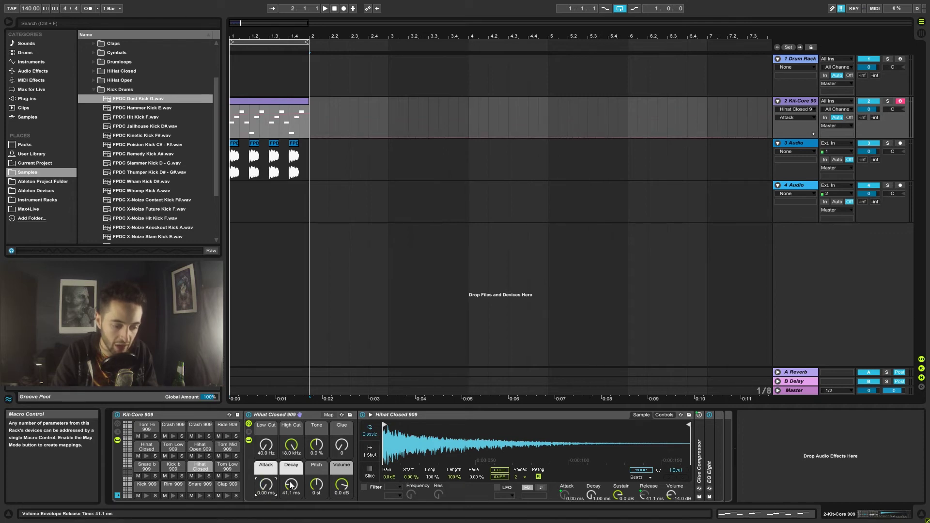
drag(291, 484, 291, 486)
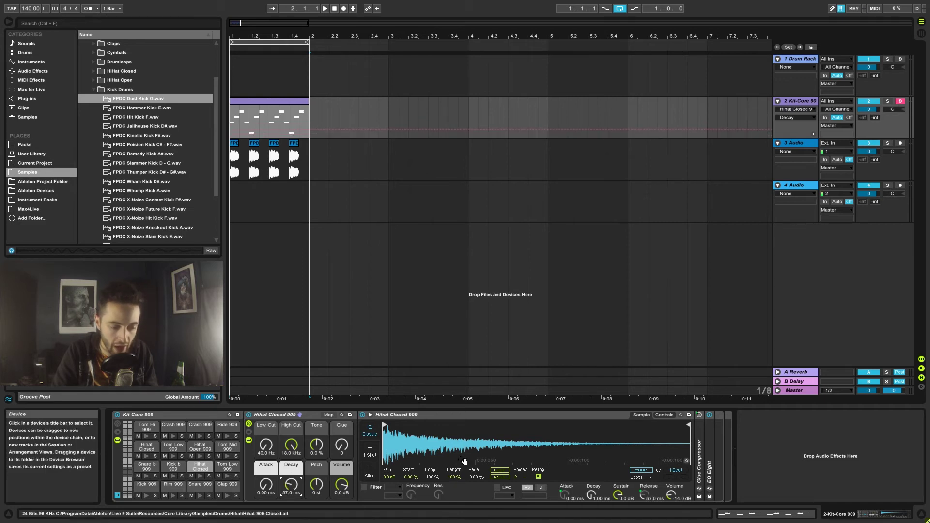
drag(291, 484, 291, 494)
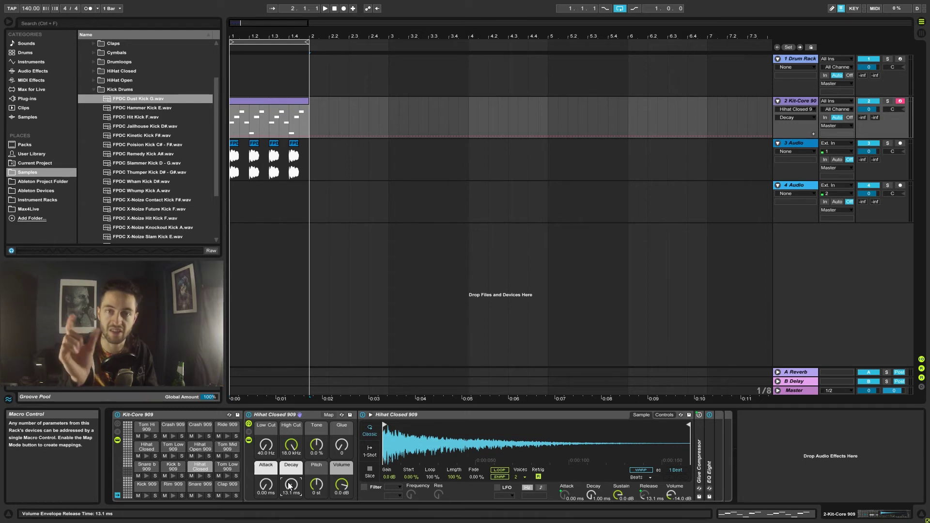
drag(291, 485, 317, 465)
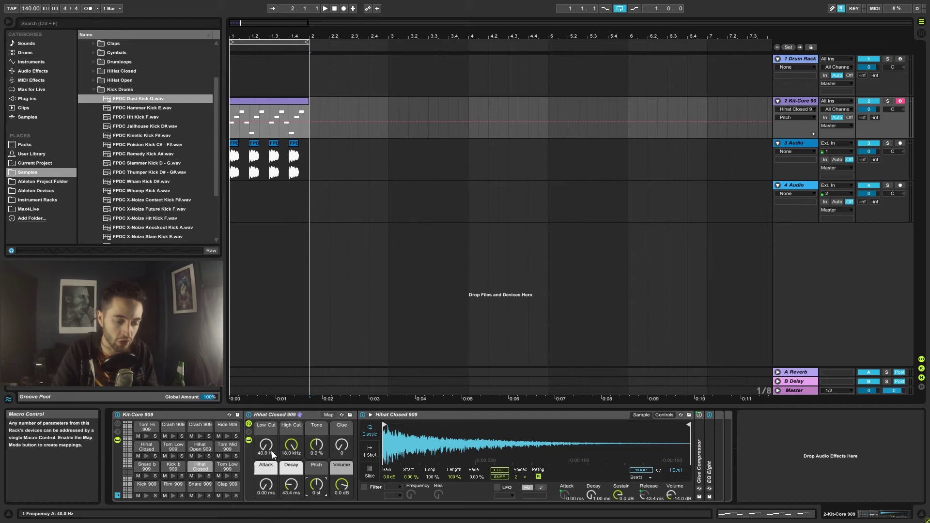
drag(272, 451, 265, 443)
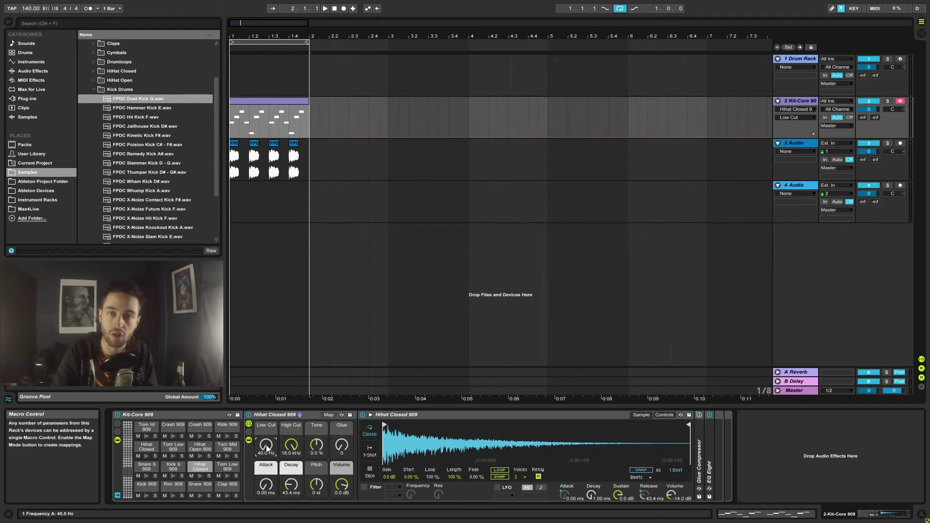
drag(291, 445, 292, 458)
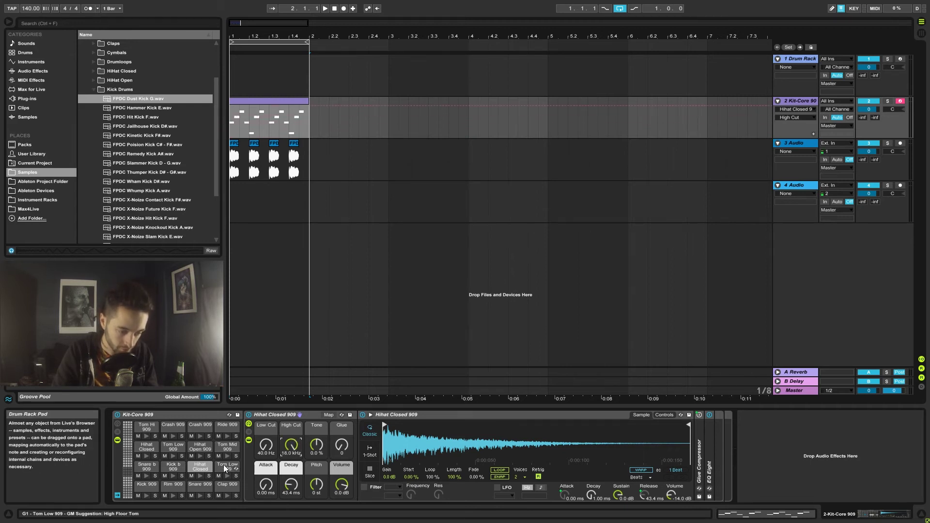
click(200, 467)
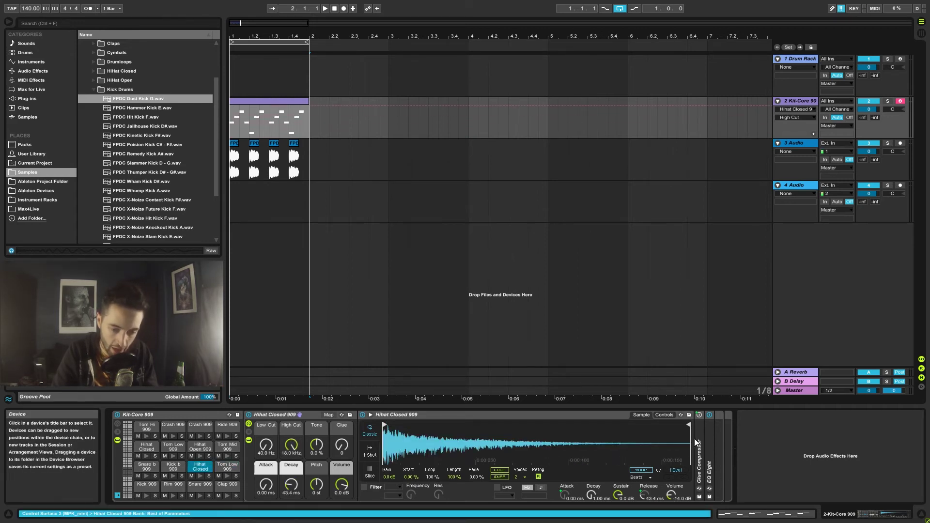
double_click(696, 437)
double_click(832, 438)
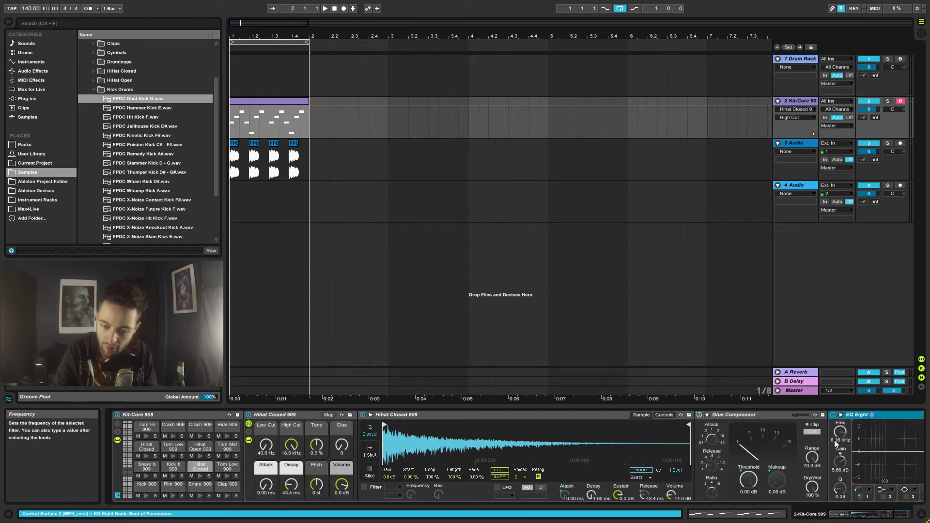
drag(341, 456, 341, 452)
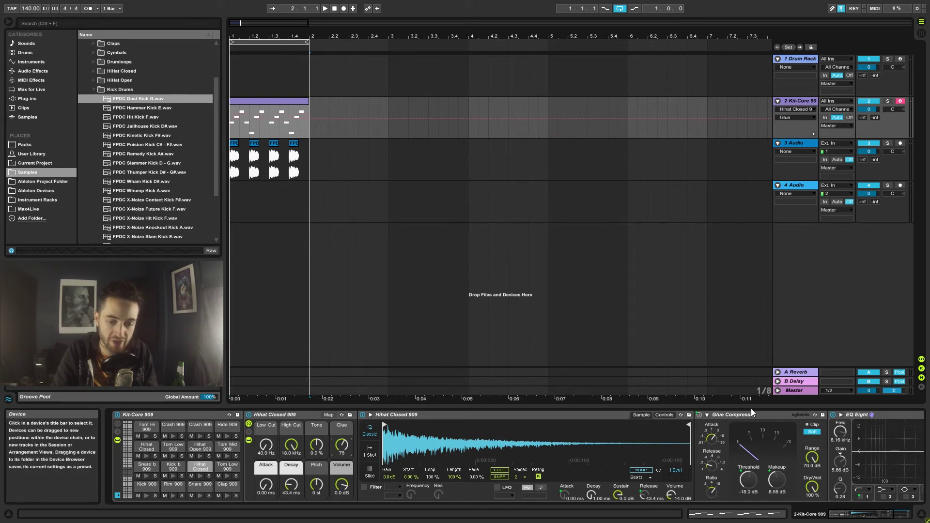
click(772, 477)
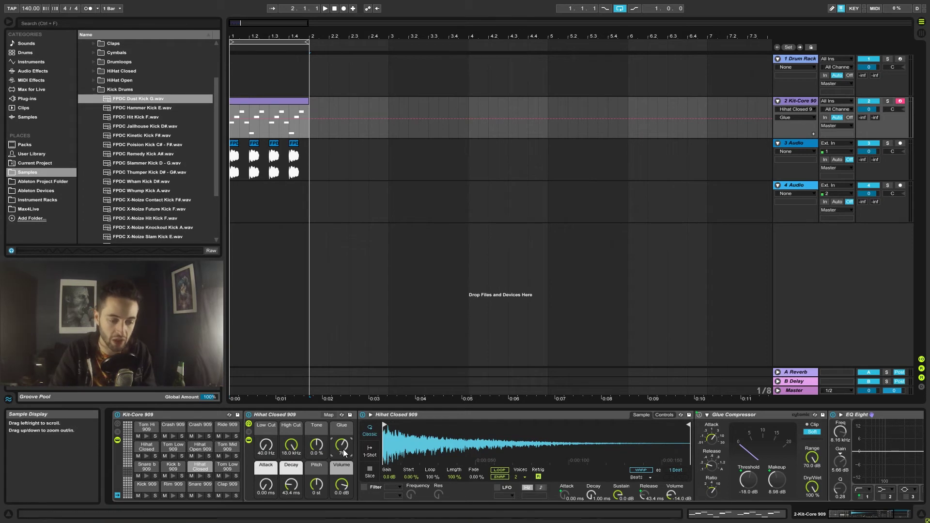
drag(343, 449, 343, 431)
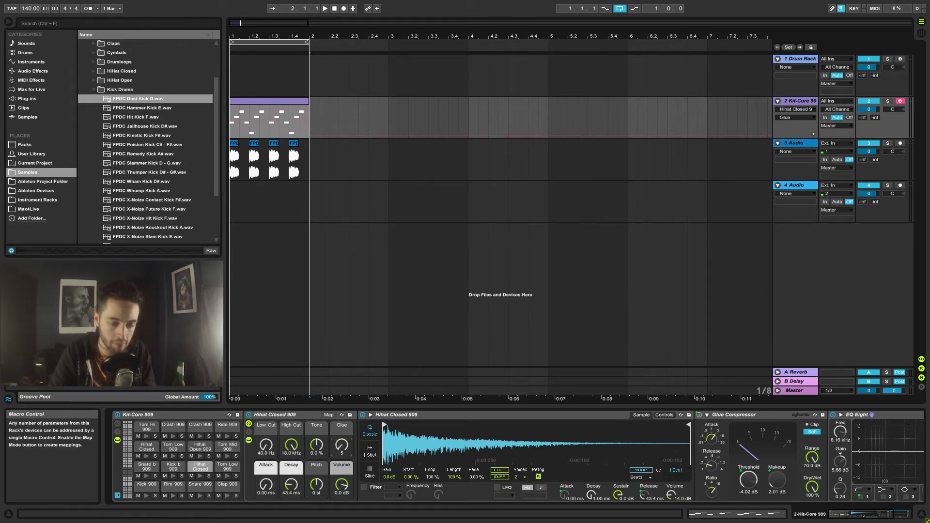
drag(341, 445, 341, 453)
click(771, 417)
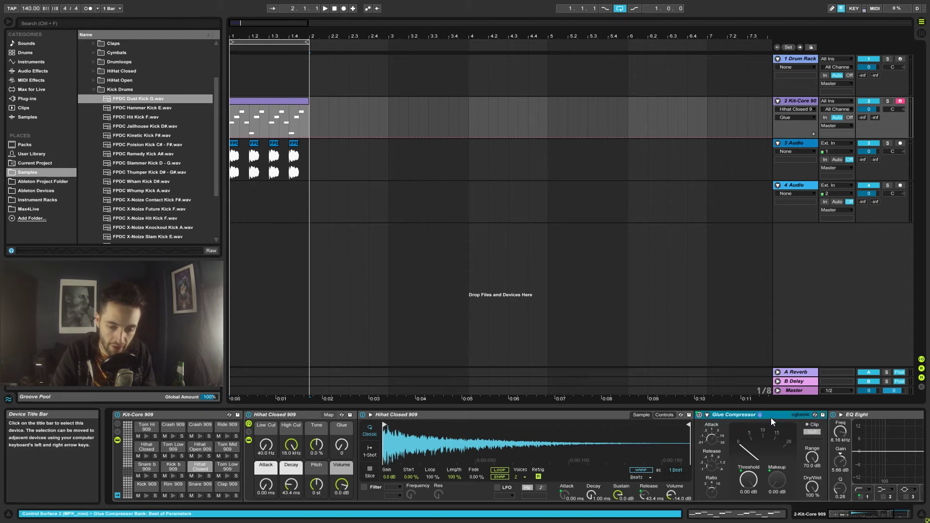
double_click(771, 418)
drag(266, 444, 266, 465)
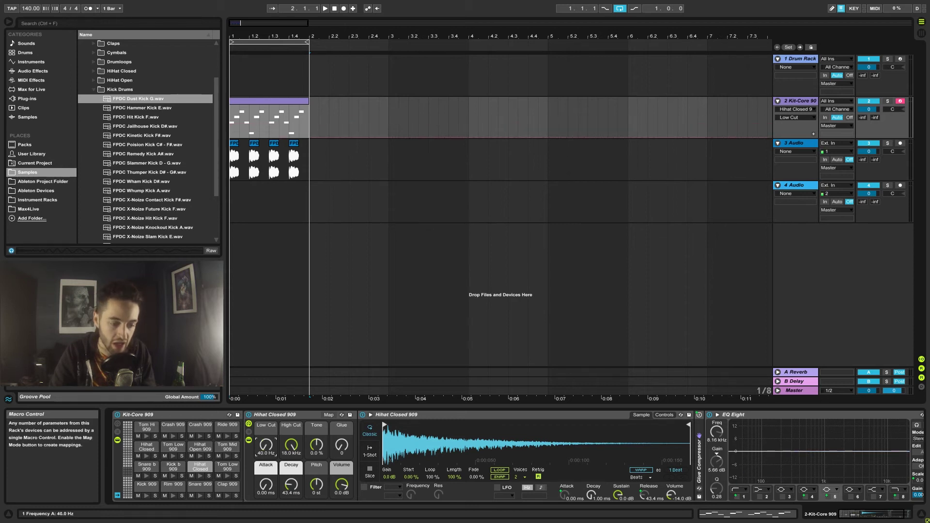
double_click(752, 417)
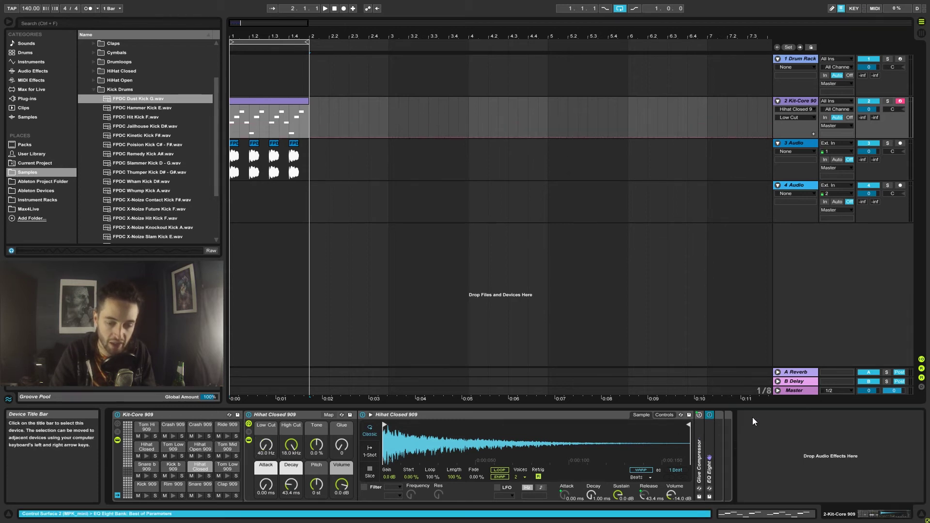
click(226, 466)
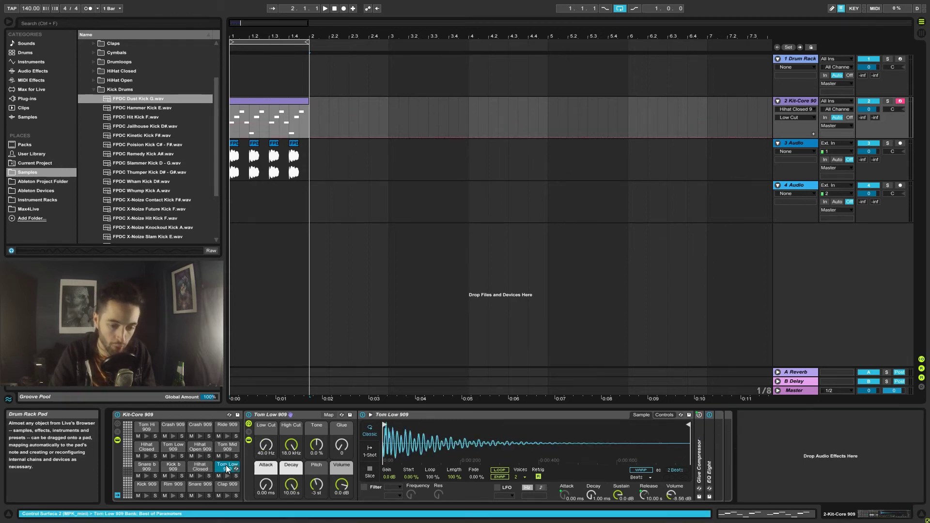
click(171, 467)
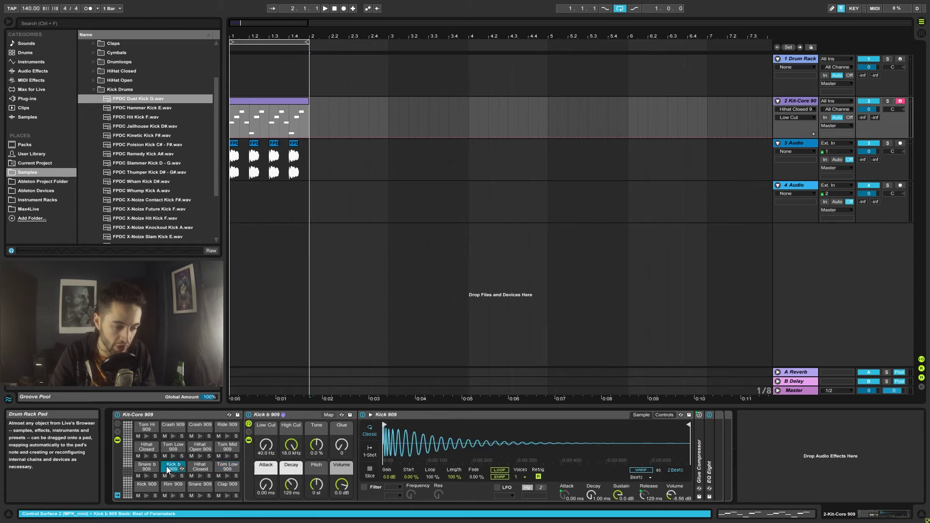
click(199, 465)
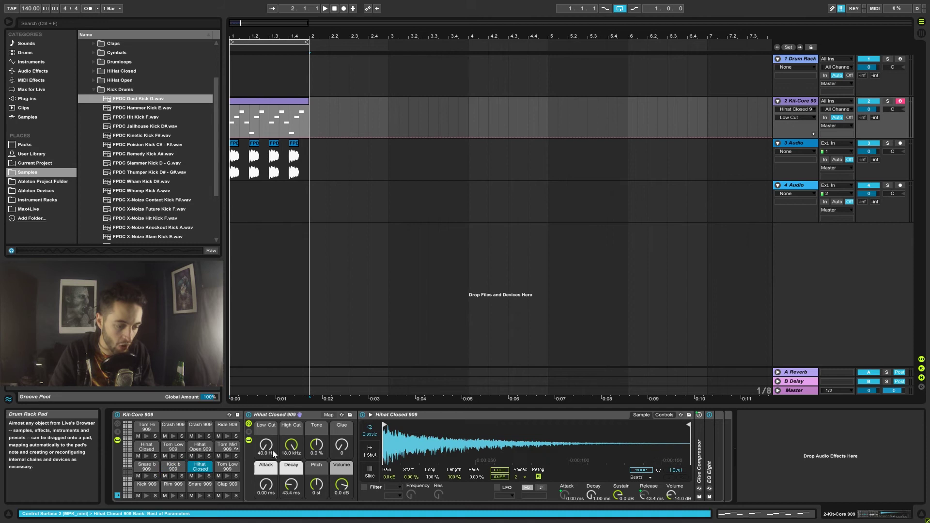
click(702, 448)
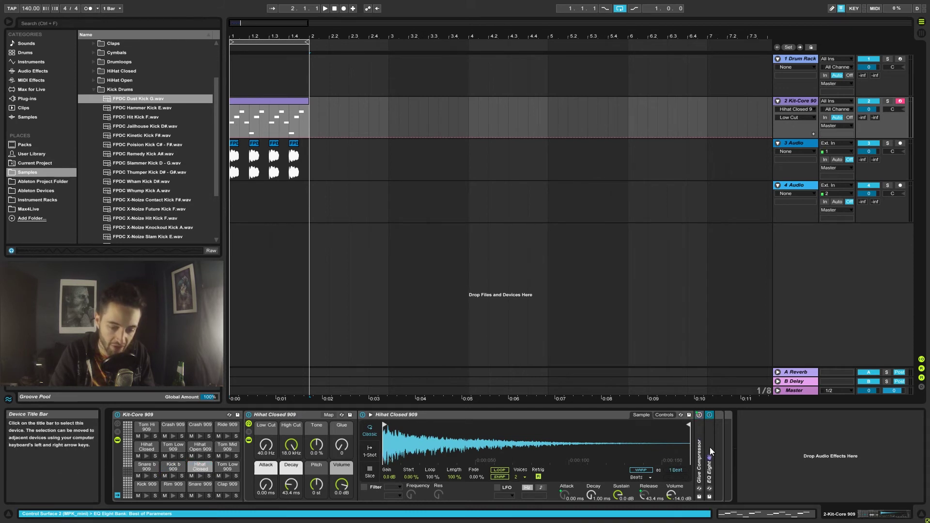
click(823, 488)
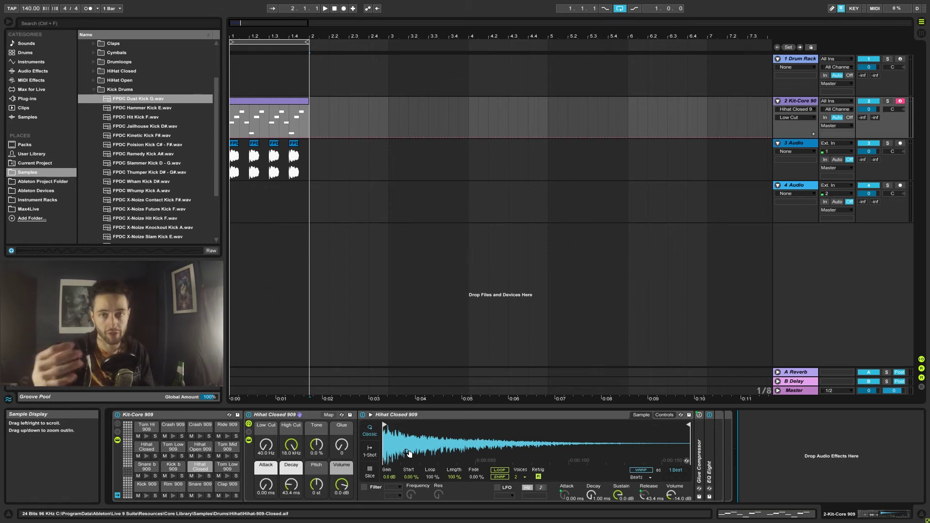
click(170, 416)
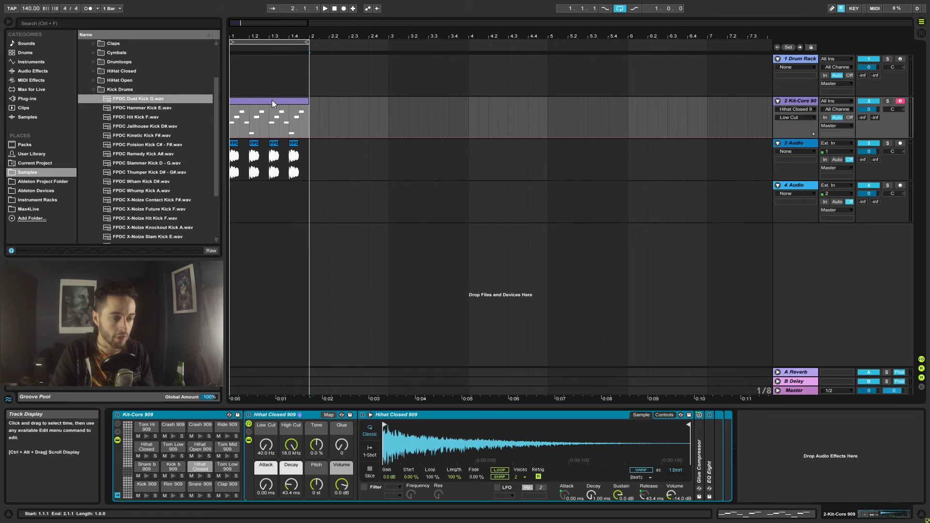
click(249, 97)
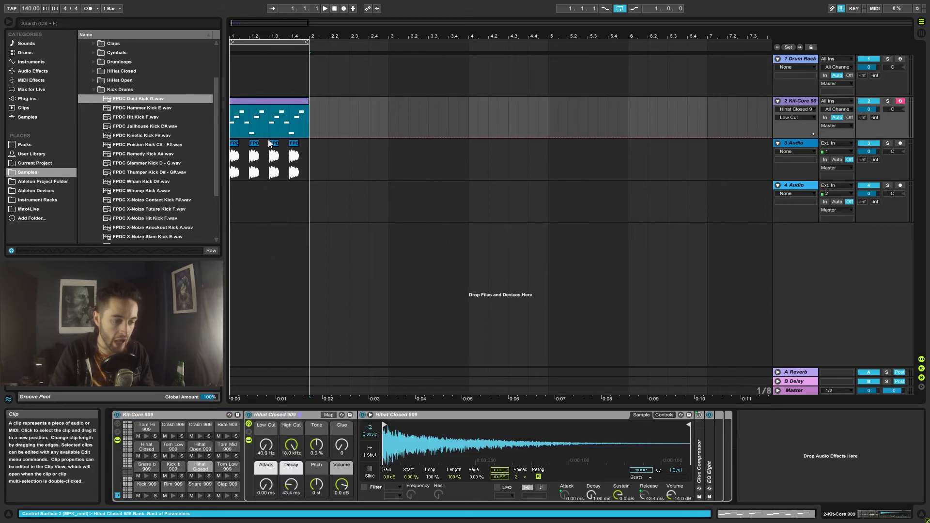
Step: Select track 1's empty Drum Rack and pick FPDC X-Noize OHH Crisp Hat from HiHat Open
click(248, 77)
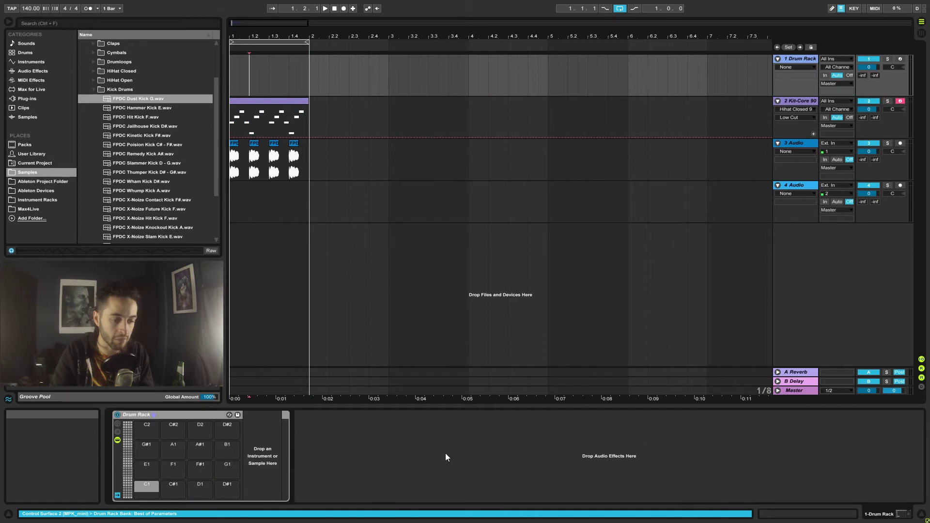
click(94, 91)
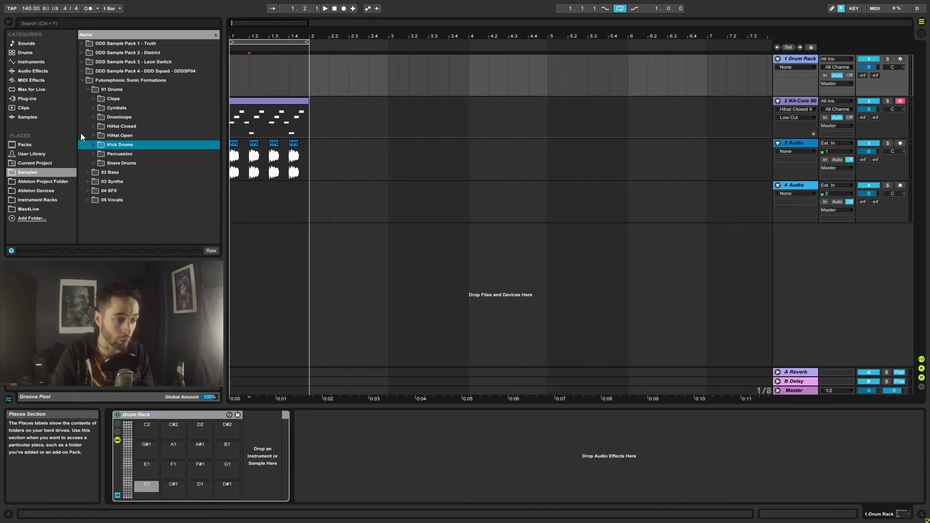
click(94, 136)
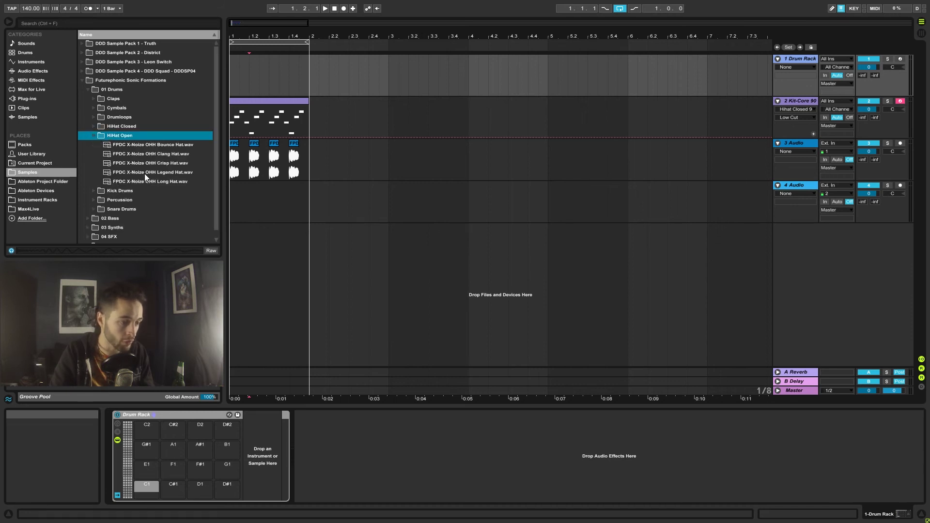
click(170, 164)
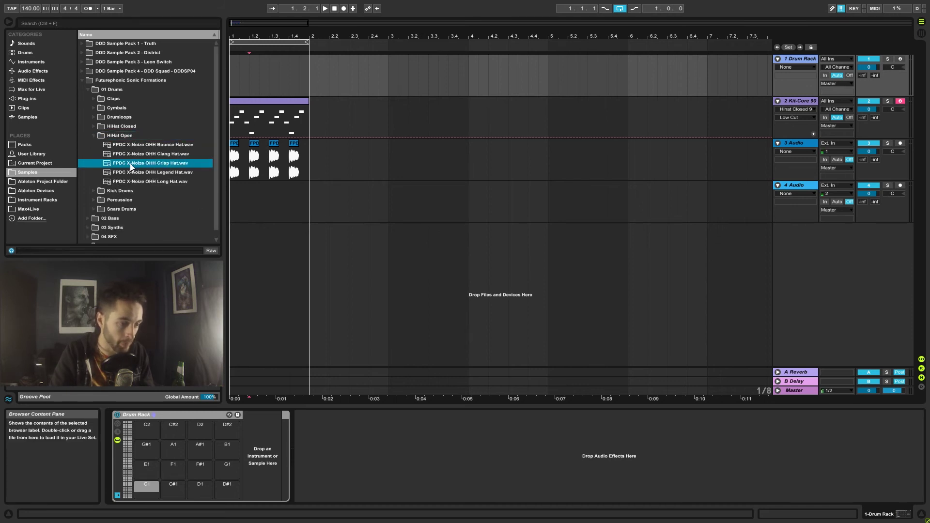
Step: Load the Crisp Hat sample onto pad C1, preview it, and tidy the rack's macro and chain views
click(261, 301)
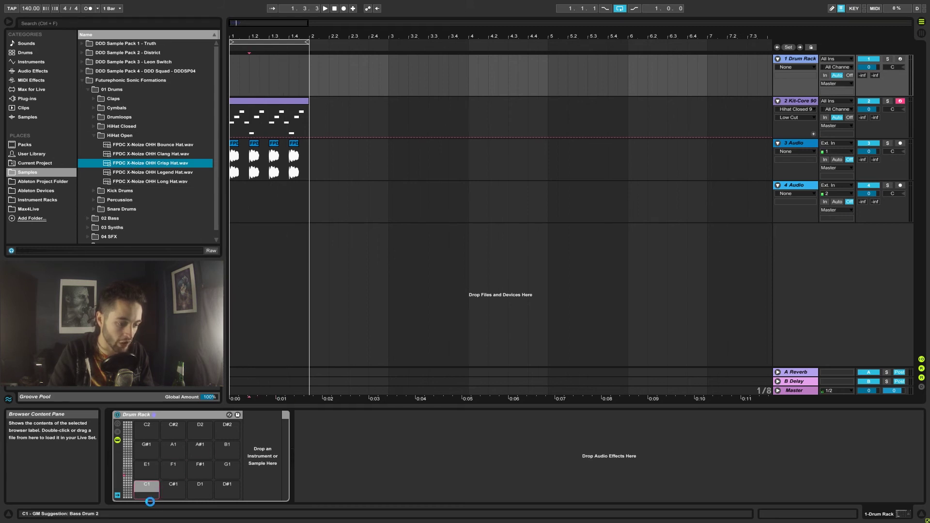
drag(150, 501, 150, 497)
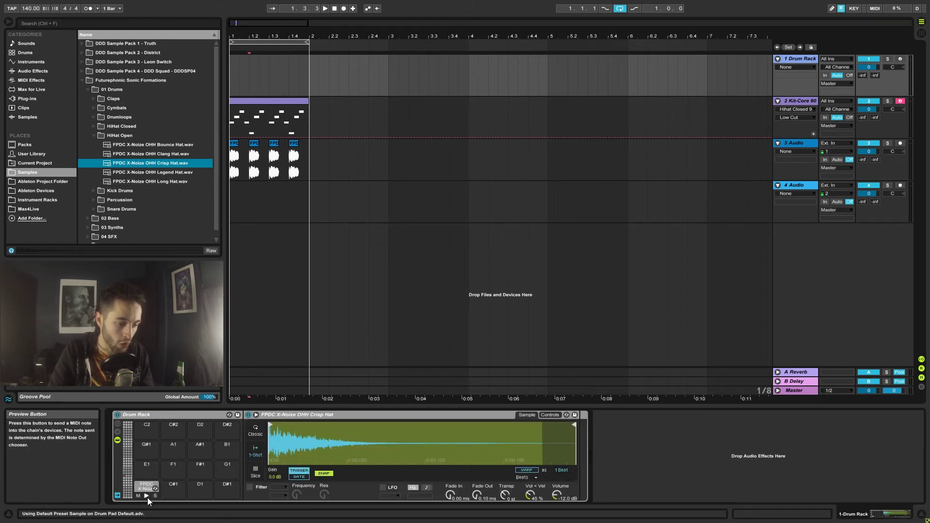
click(147, 498)
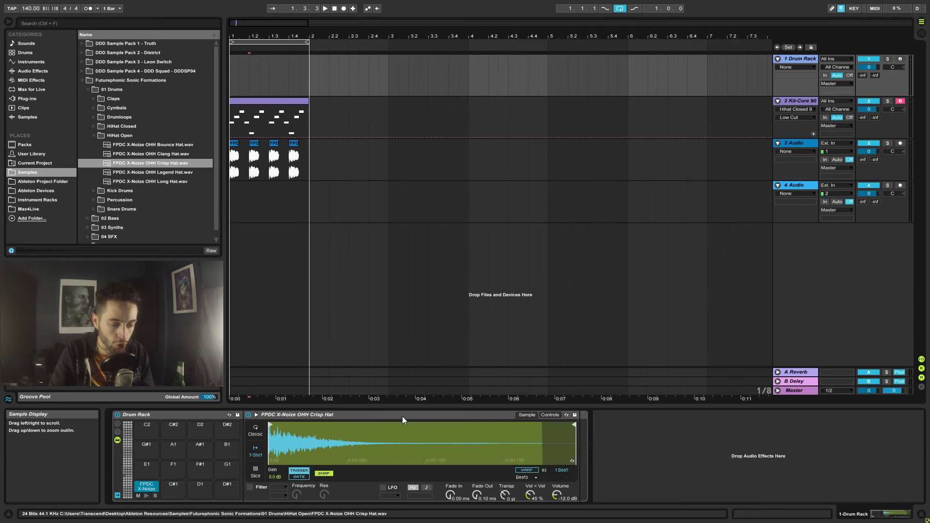
click(118, 425)
click(115, 431)
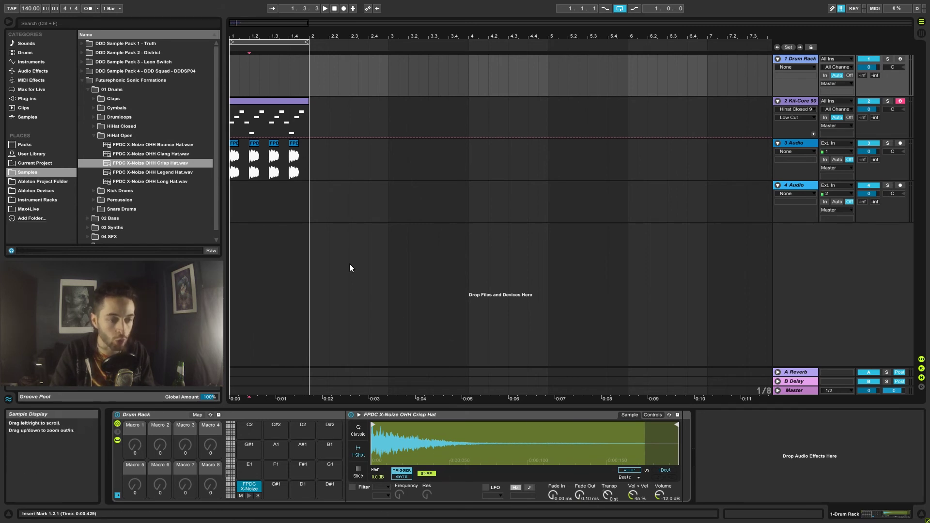
click(272, 99)
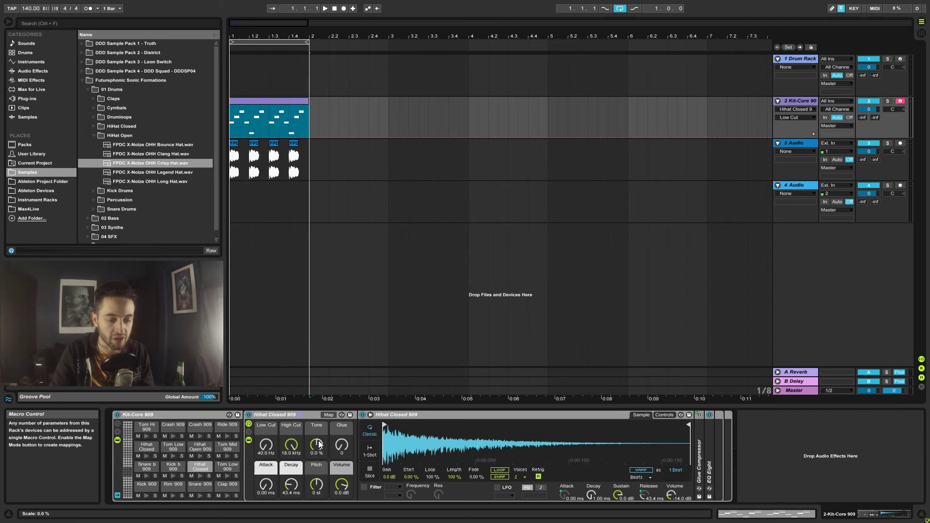
click(244, 68)
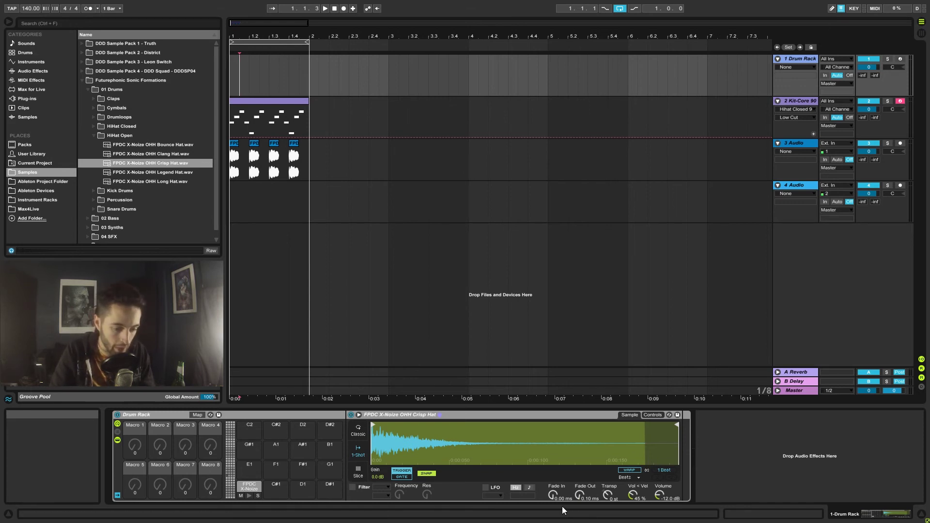
drag(553, 499, 554, 477)
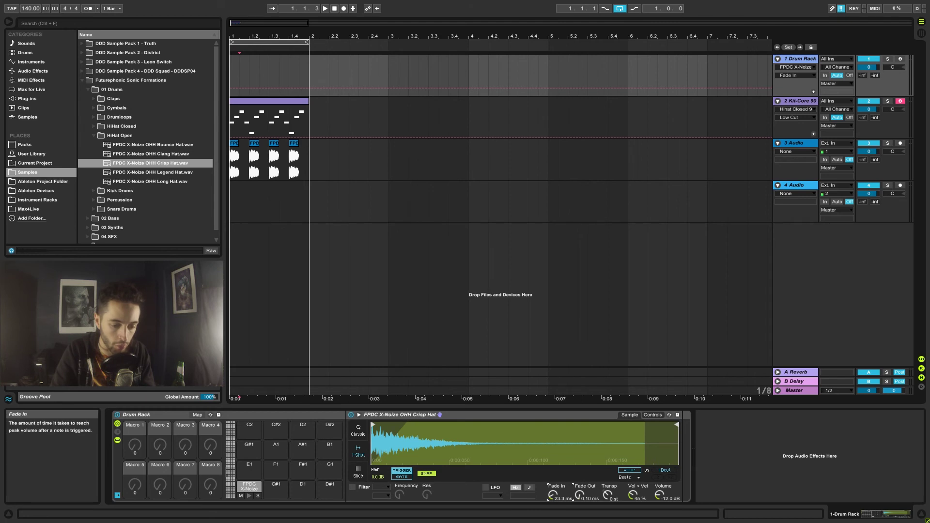
double_click(552, 495)
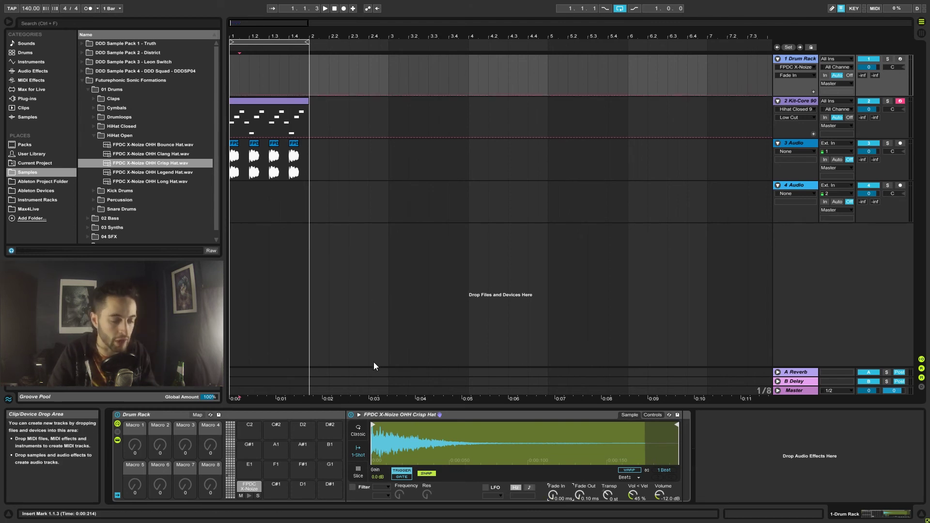
click(177, 155)
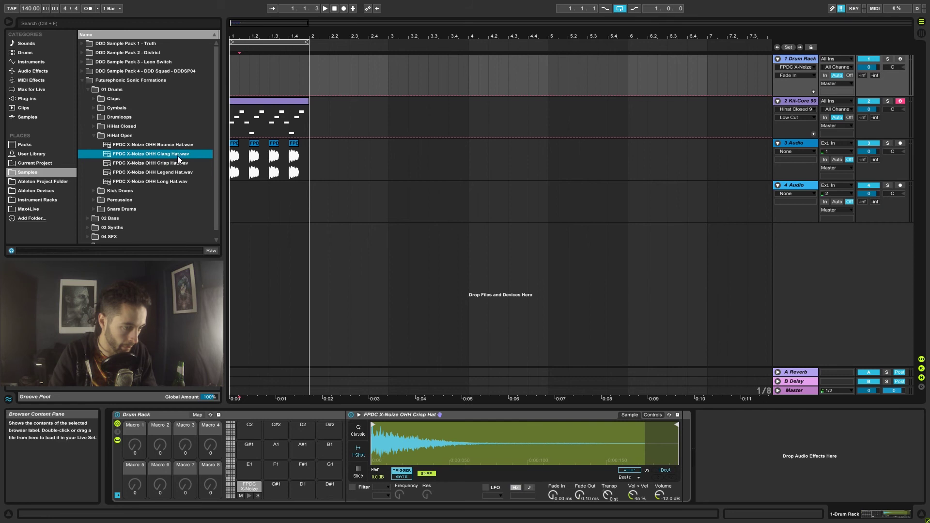
Step: Load Clang Hat onto pad C#1, insert a one-bar clip at bar 1, and draw a C1 Crisp Hat note
drag(275, 488, 276, 489)
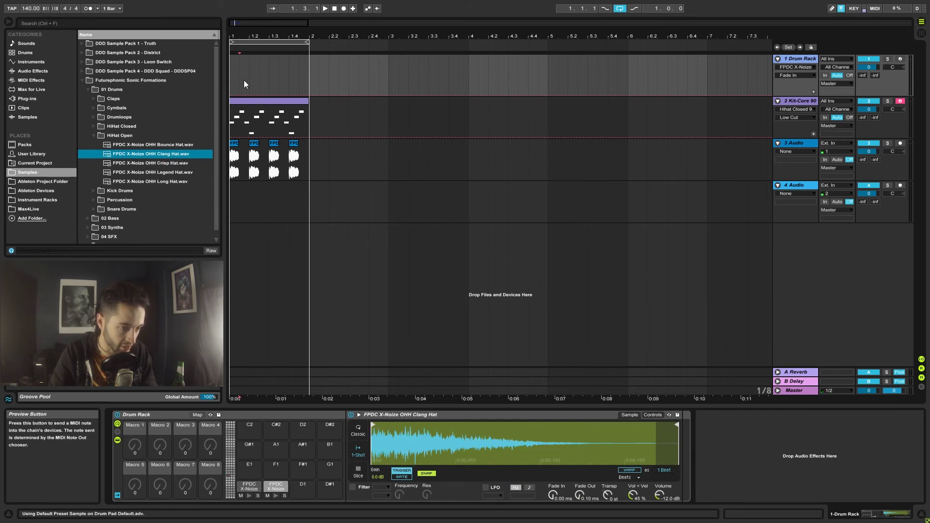
drag(243, 79, 313, 86)
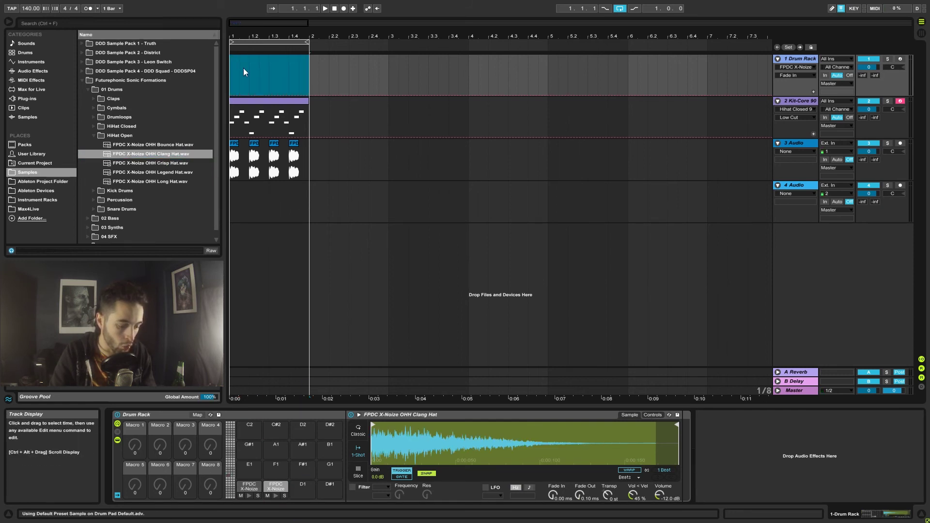
key(ctrl+shift+m)
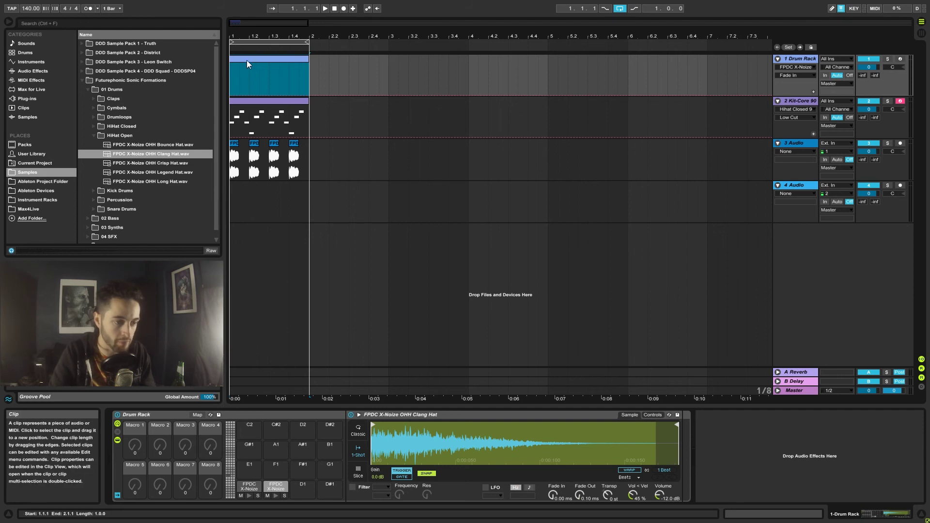
double_click(246, 60)
drag(295, 308, 369, 318)
Step: Set a 1/16 grid and draw alternating Crisp Hat and Clang Hat sixteenths for beat 1
right_click(441, 329)
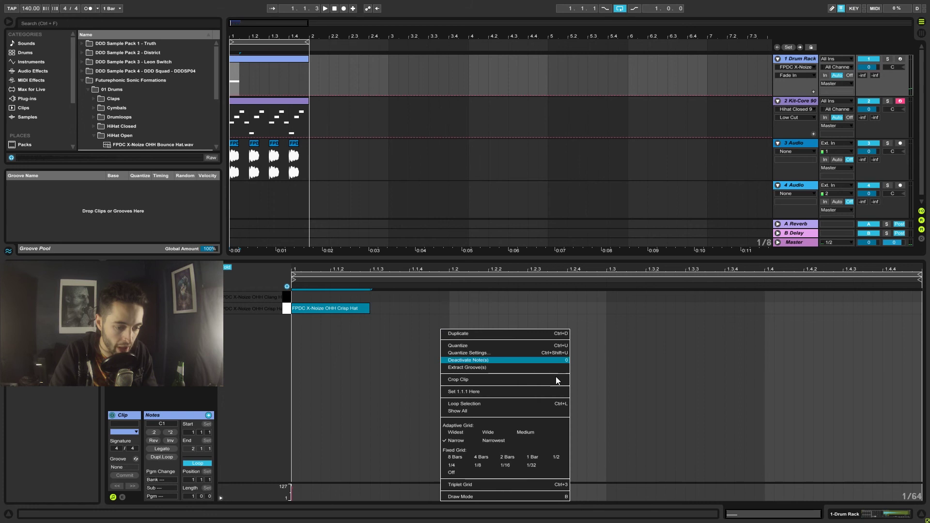
click(515, 468)
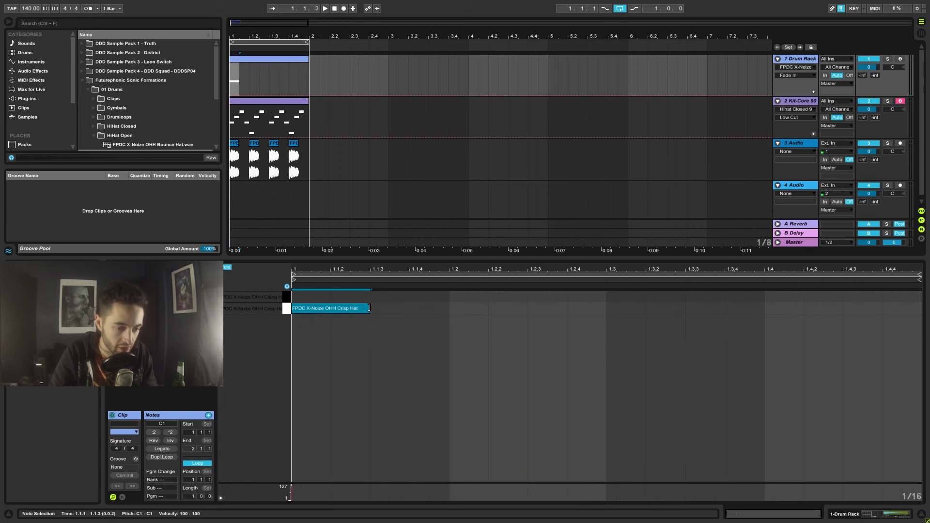
drag(369, 308, 330, 308)
click(353, 297)
click(391, 309)
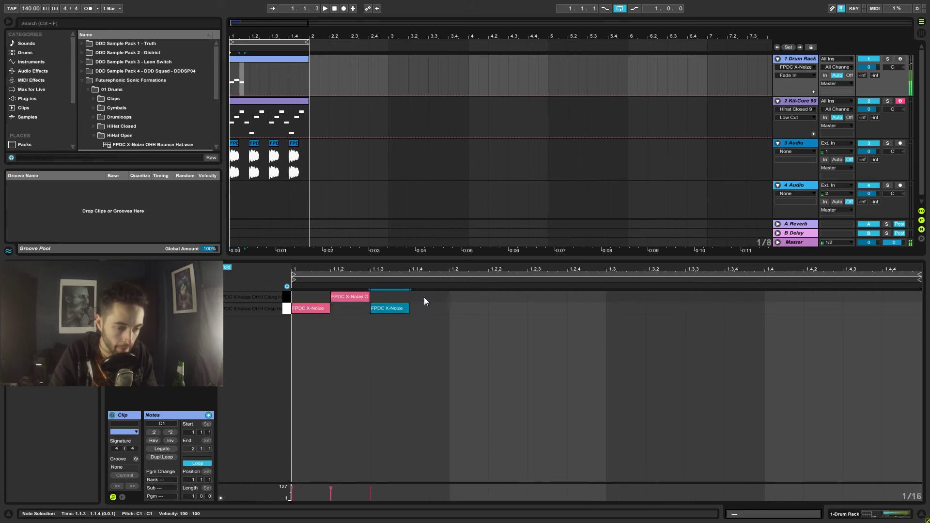
click(425, 297)
Step: Solo the Drum Rack track and repeat the four-note figure across the whole bar
key(space)
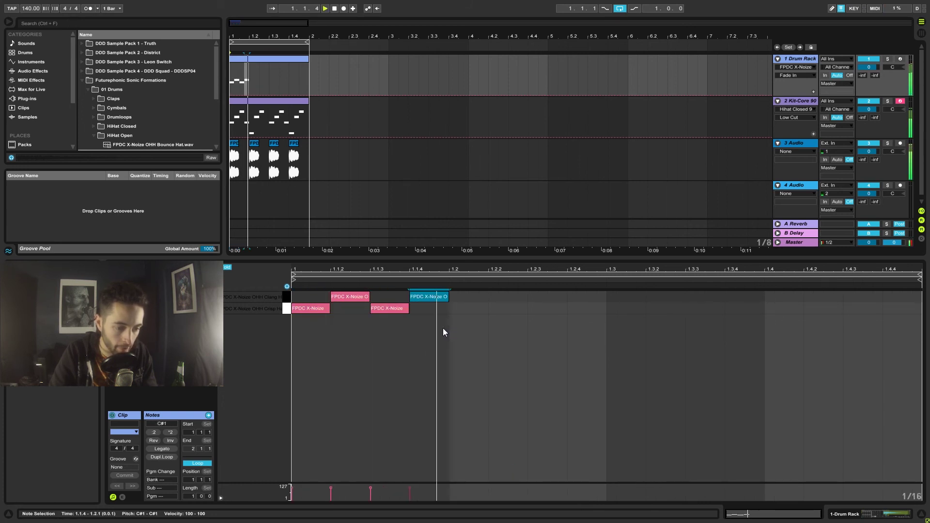
click(888, 59)
key(space)
drag(453, 333, 332, 286)
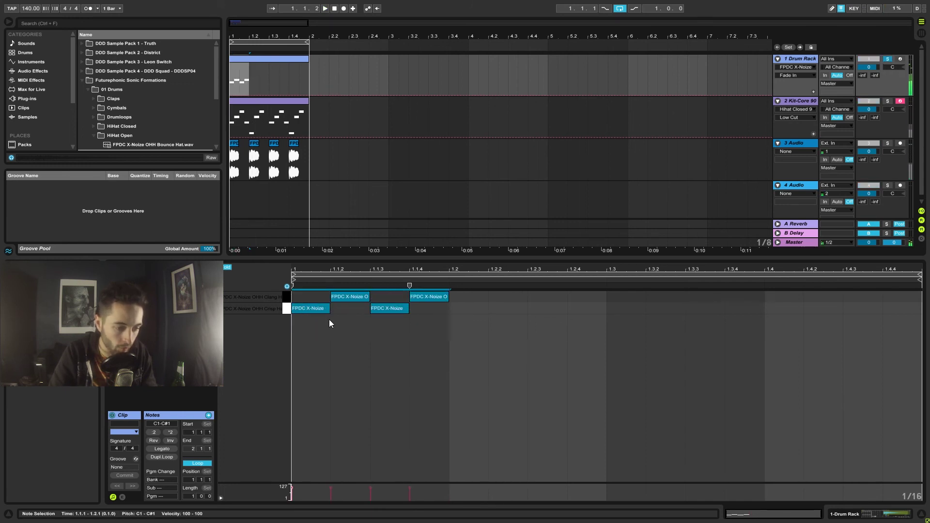
key(ctrl+d)
key(ctrl+d)
key(ctrl+d)
key(space)
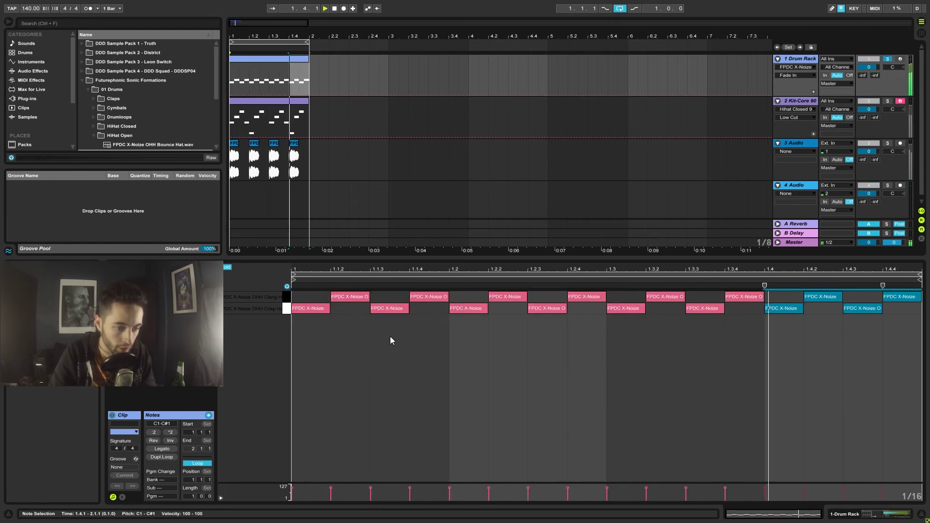
Step: Play back the full hi-hat clip while checking the Drum Rack device view
key(shift+Tab)
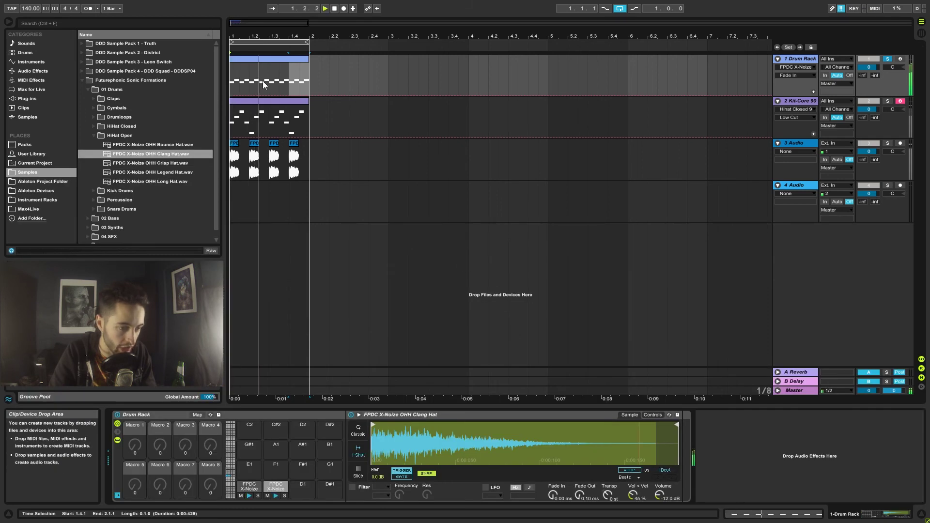
click(272, 59)
key(space)
key(shift+Tab)
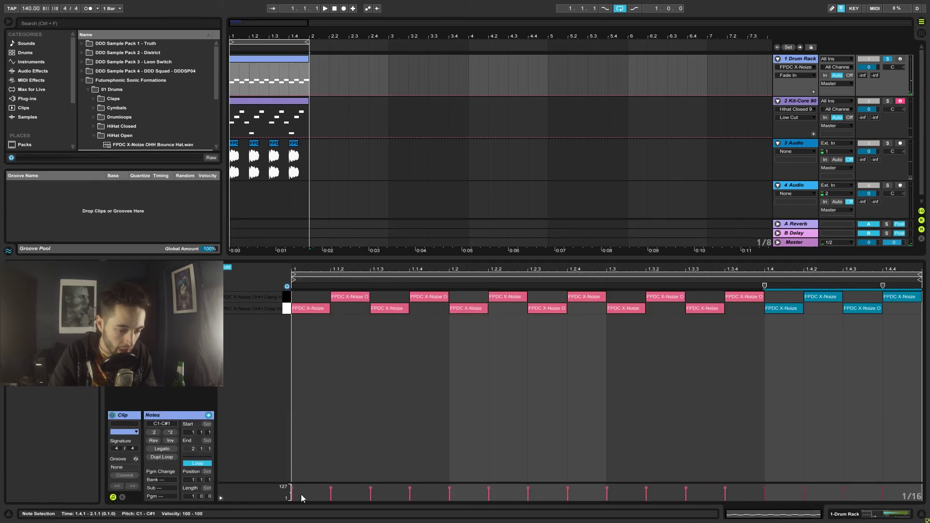
Step: Vary the hi-hat velocities, dropping the first note to 30 and the 1.4.3 note to 67
drag(292, 488, 765, 491)
key(space)
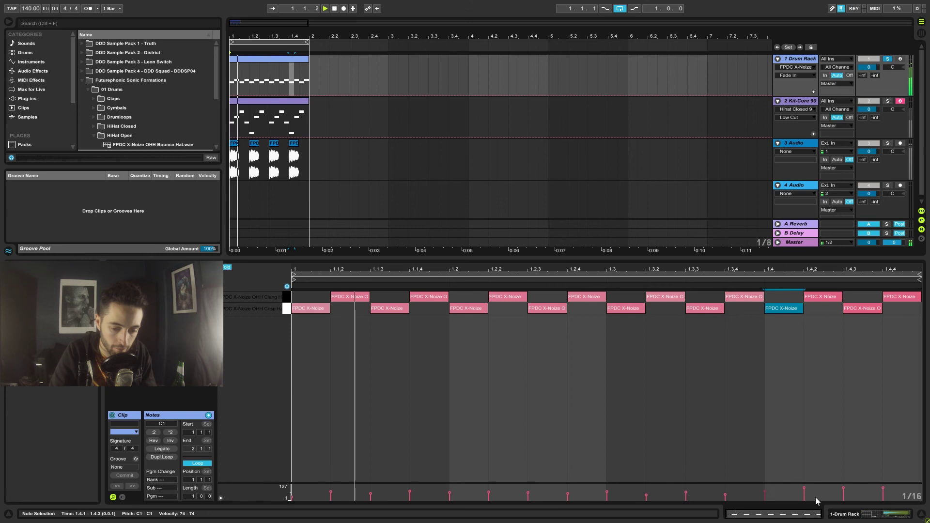
drag(804, 488, 843, 492)
click(883, 488)
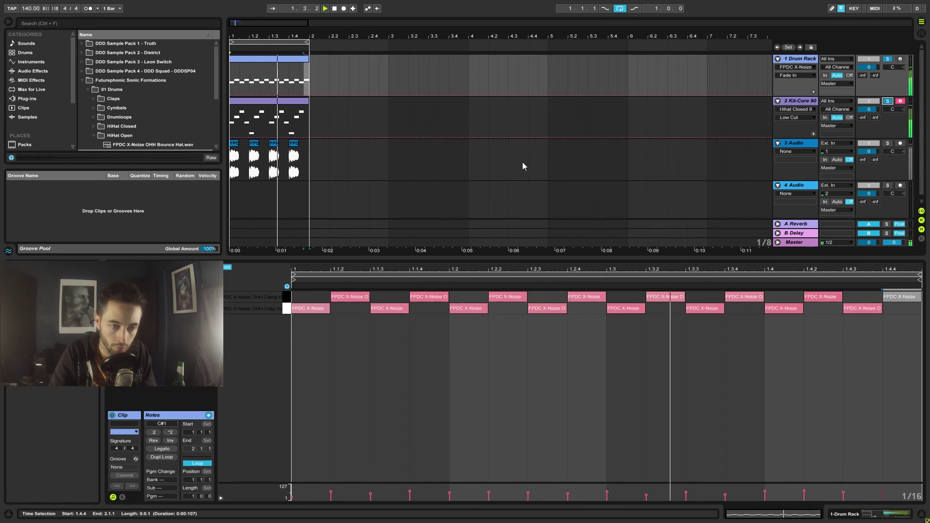
Step: Lower the Drum Rack track volume to -4.0 dB, comparing against the soloed 3 Audio track
drag(869, 67, 868, 77)
click(888, 143)
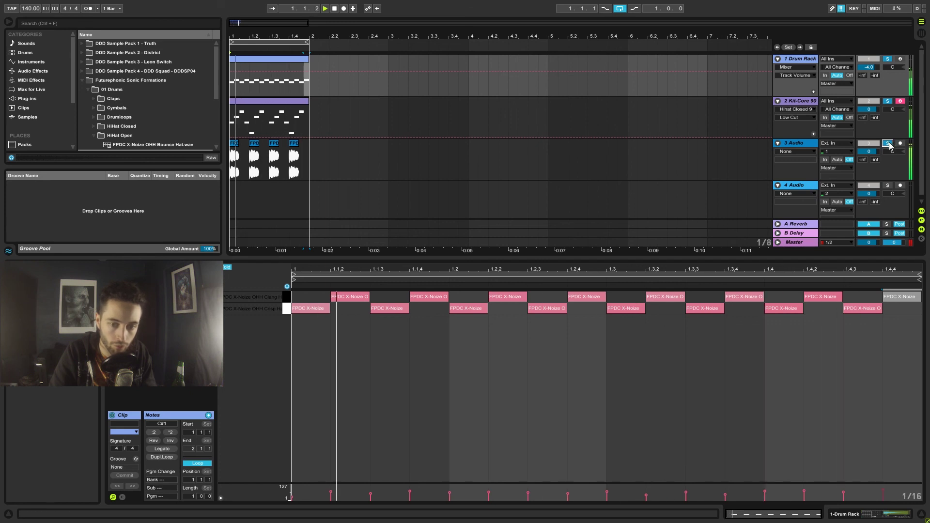
click(887, 143)
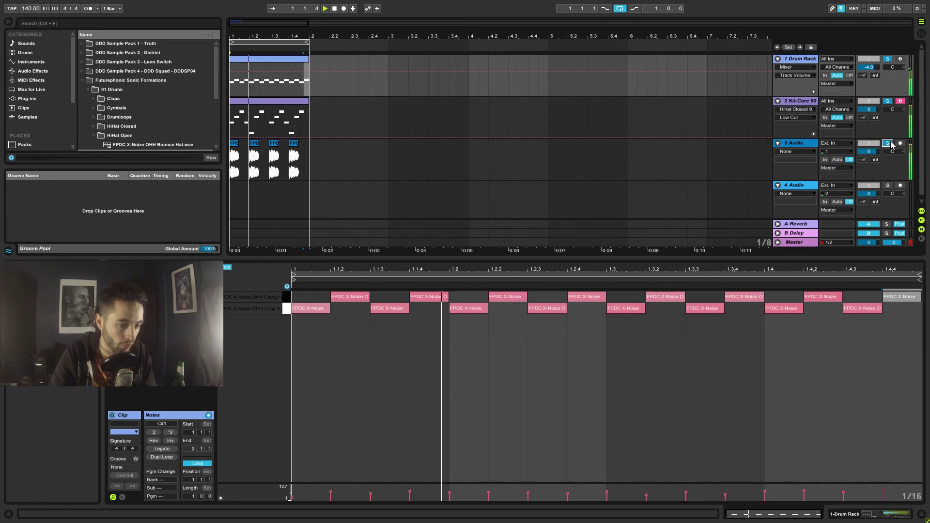
key(space)
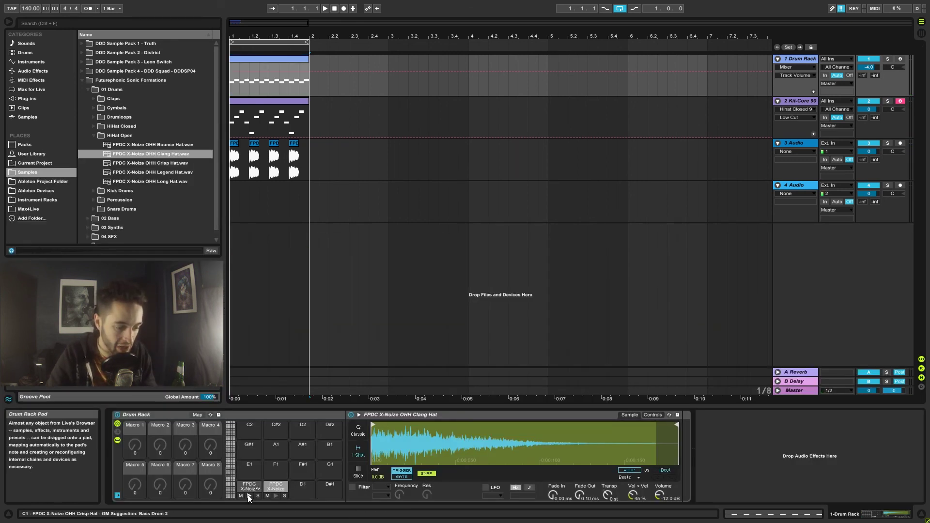
Step: Drop EQ Eight from Audio Effects onto the Crisp Hat pad C1
click(276, 496)
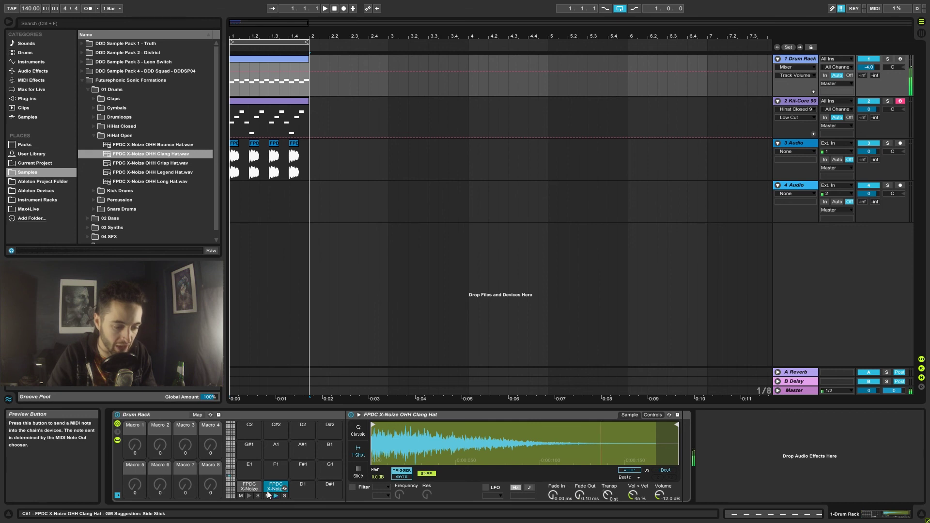
click(251, 488)
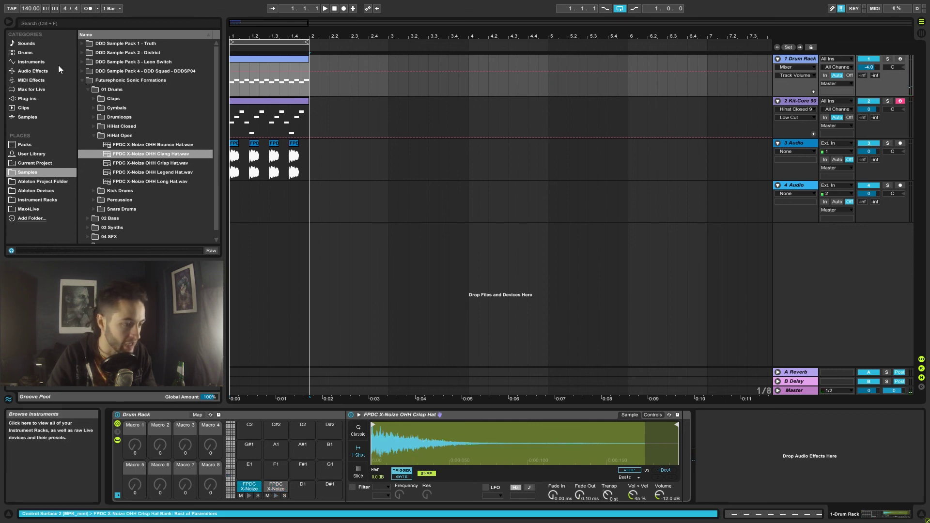
click(33, 71)
drag(97, 136, 203, 166)
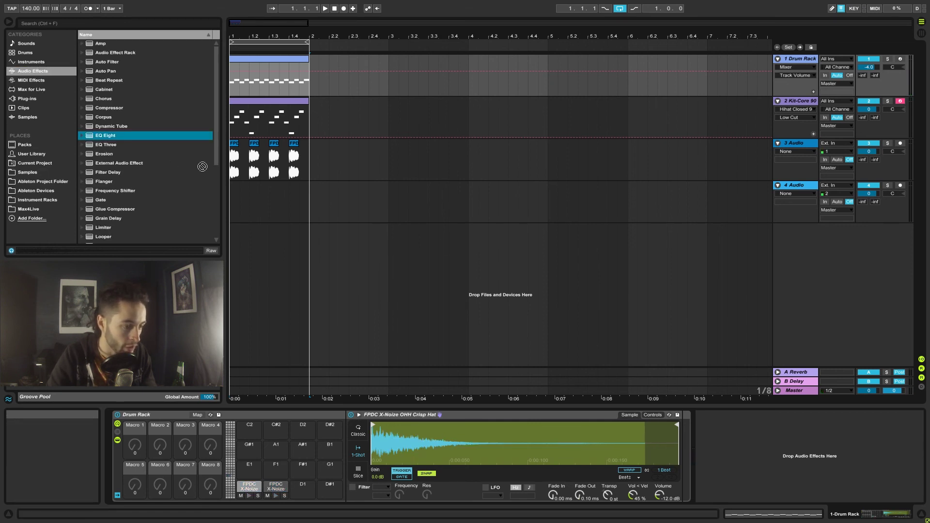
drag(678, 463, 249, 487)
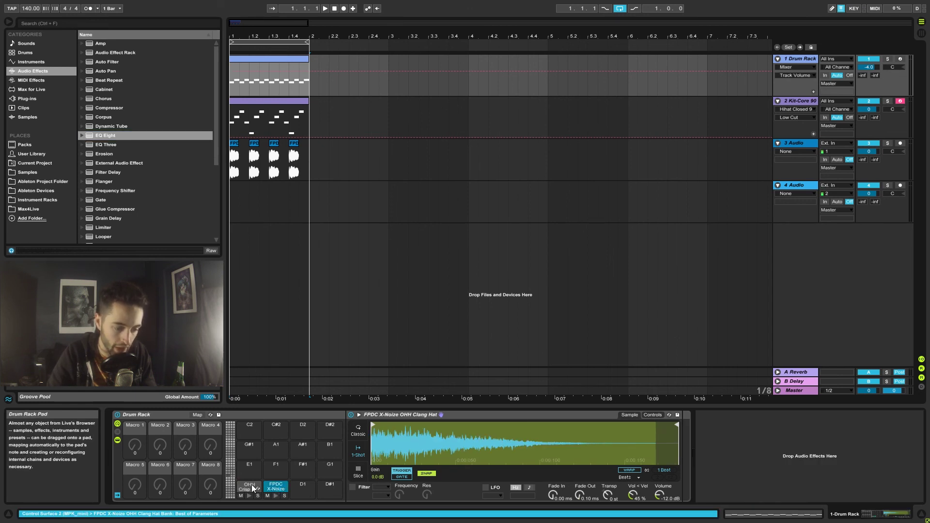
click(253, 487)
Step: Make EQ Eight band 2 a low-cut filter around 295 Hz and audition the Crisp Hat
click(251, 494)
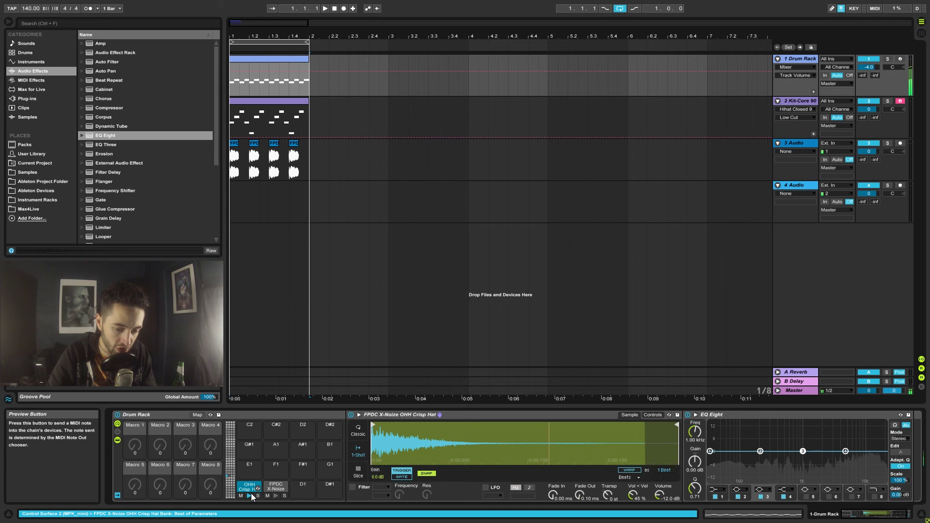
click(758, 454)
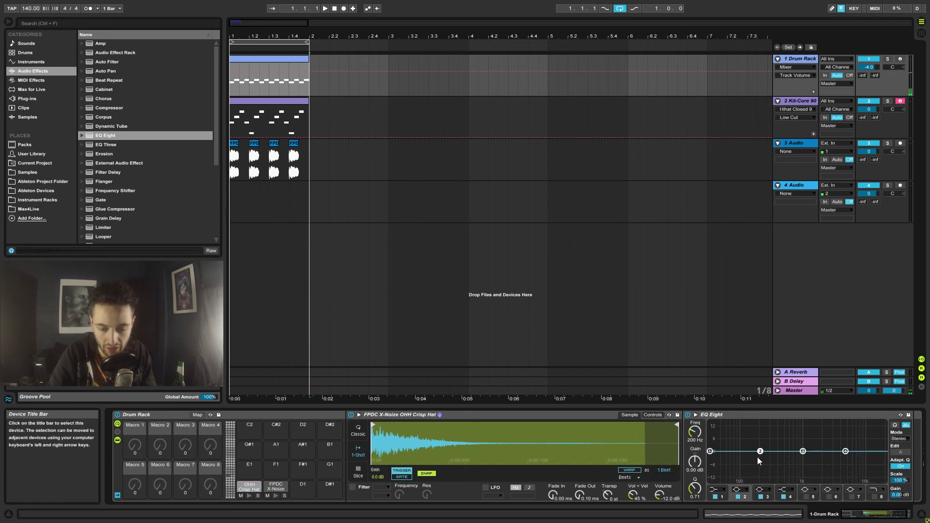
click(740, 490)
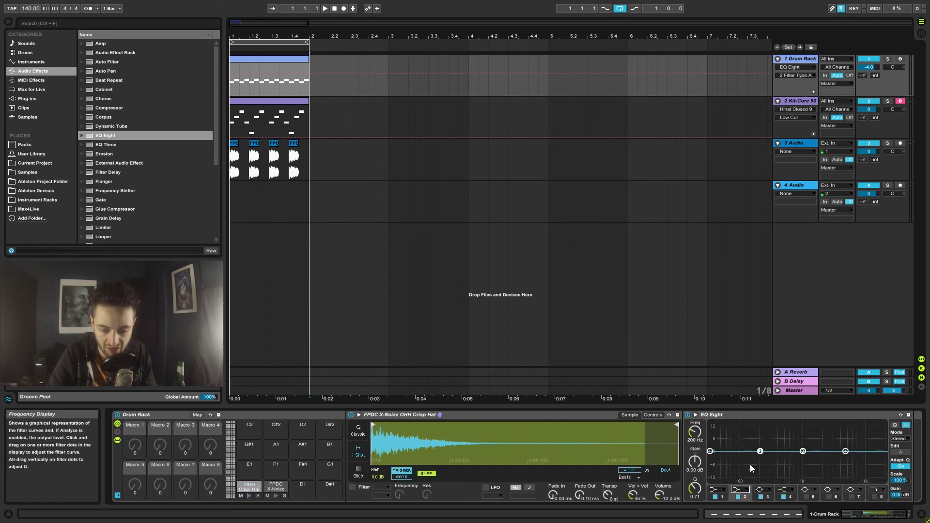
click(740, 490)
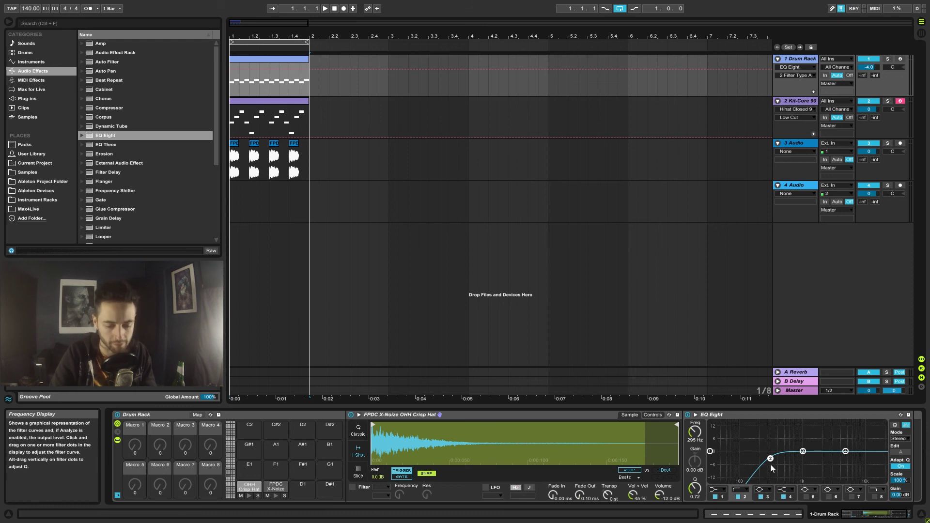
key(space)
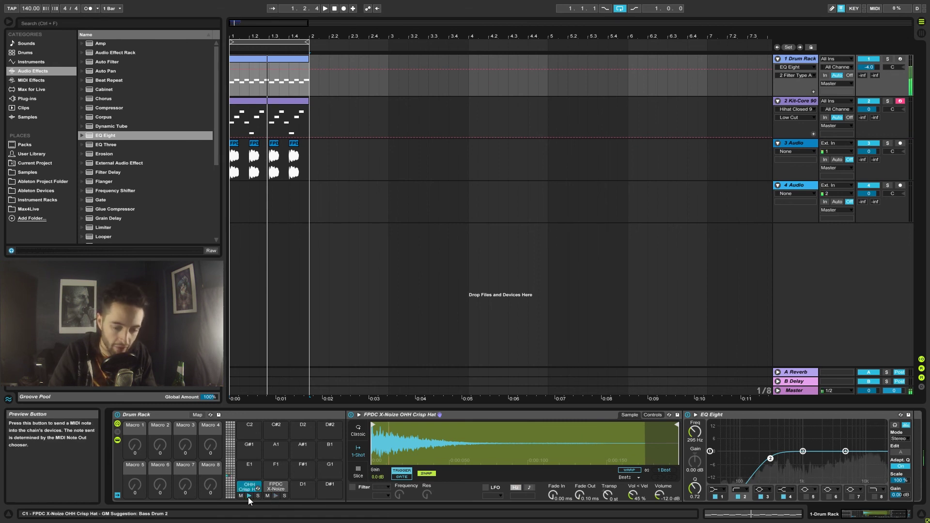
click(864, 420)
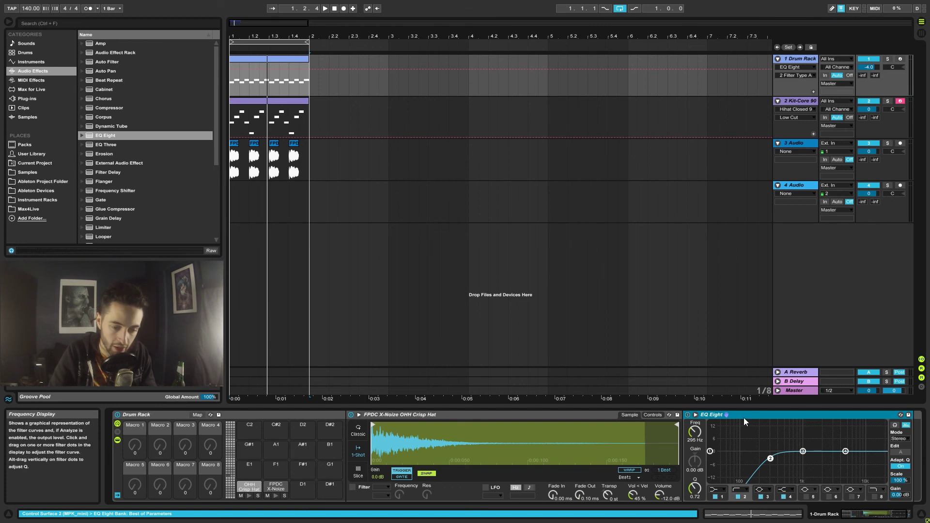
Step: Delete the EQ Eight from the Crisp Hat pad's chain
key(Delete)
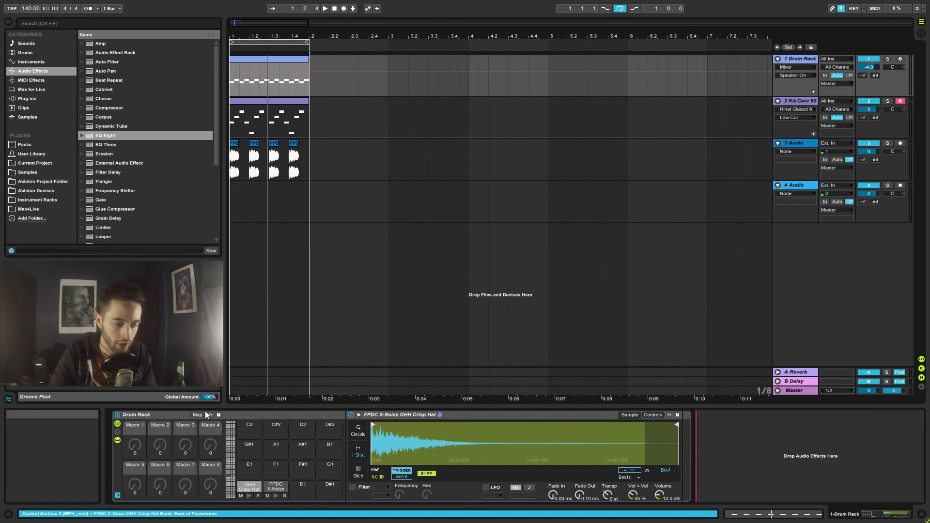
click(722, 427)
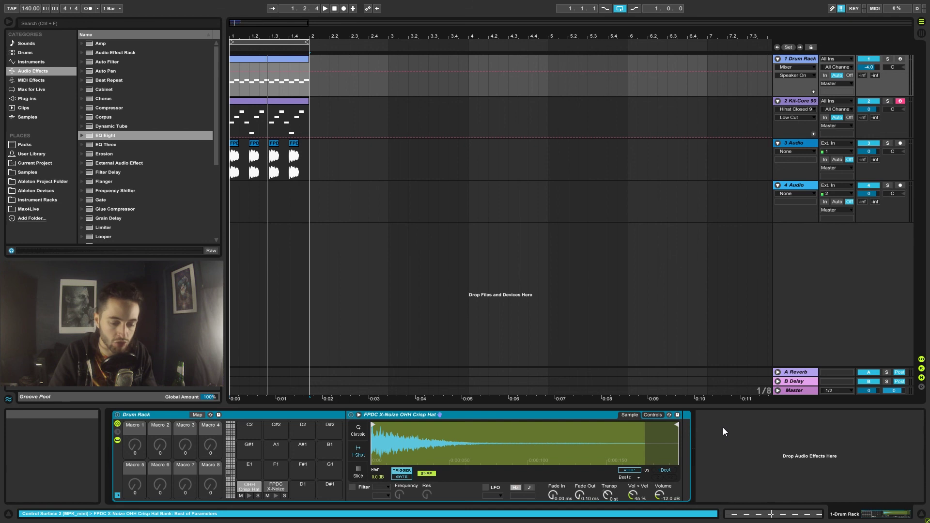